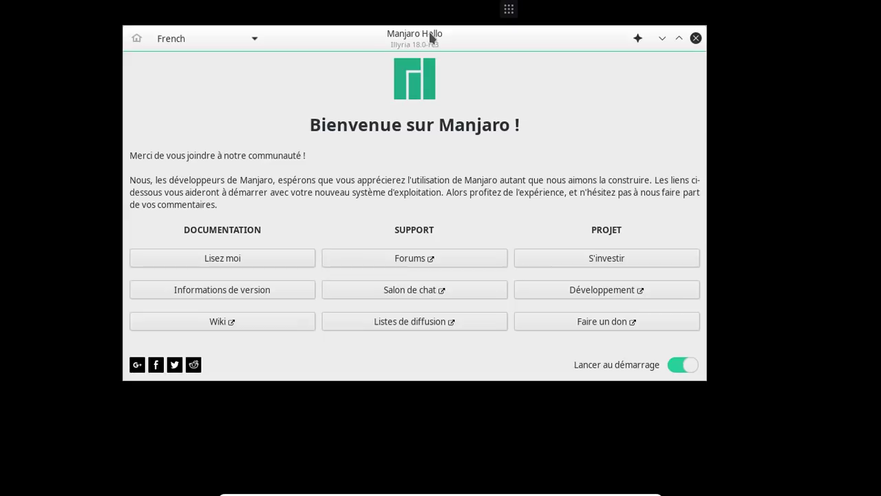
Dismiss the two desktop notifications and close the Manjaro Hello welcome window, keeping the virtual machine in full screen
key(Control_R+f)
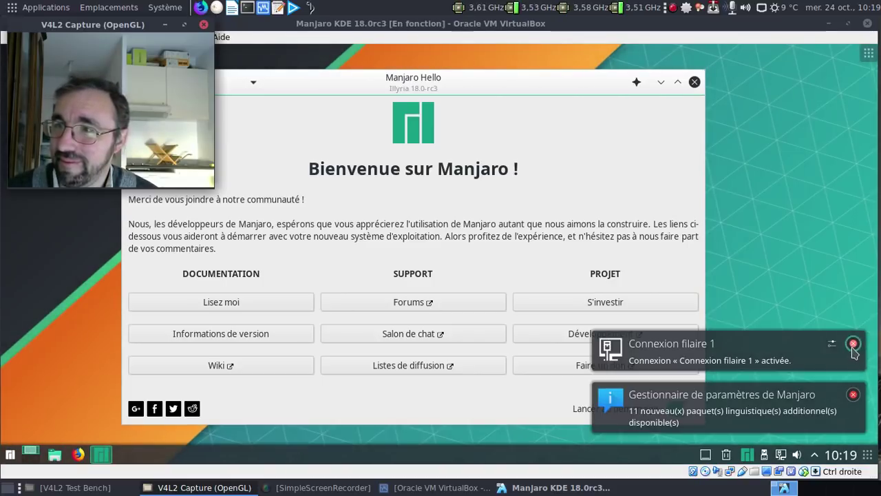
click(853, 343)
click(855, 395)
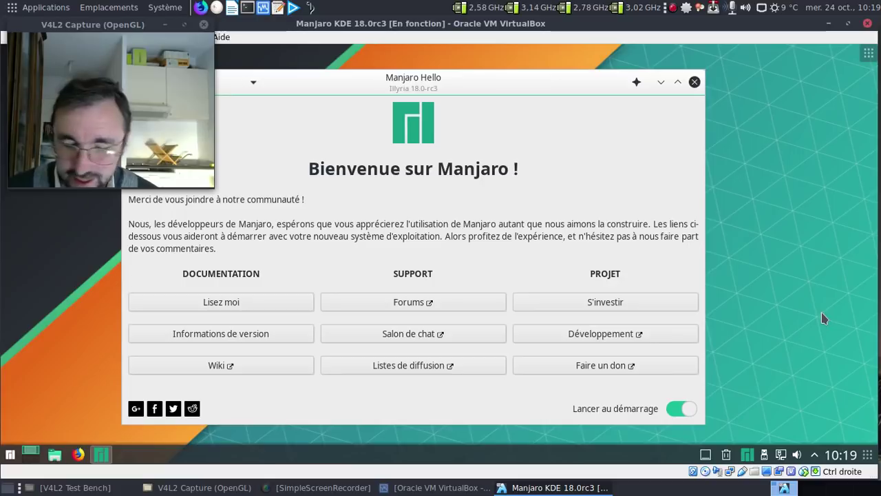
key(ctrl+f)
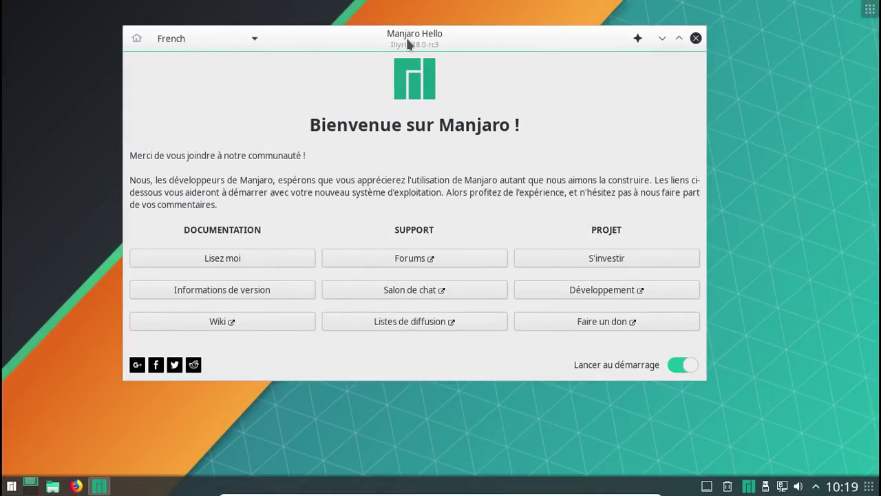
drag(406, 38, 484, 47)
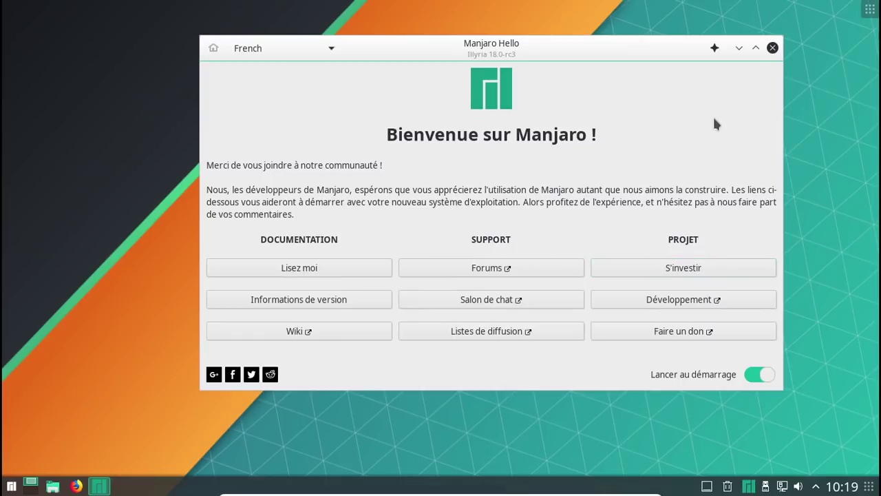
click(773, 48)
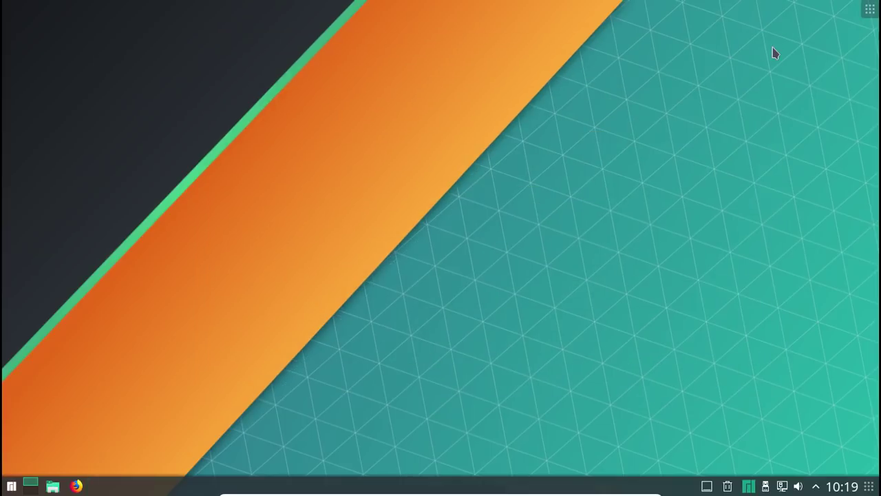
Try to install the available language packages from the Manjaro settings manager, and close its window
right_click(748, 487)
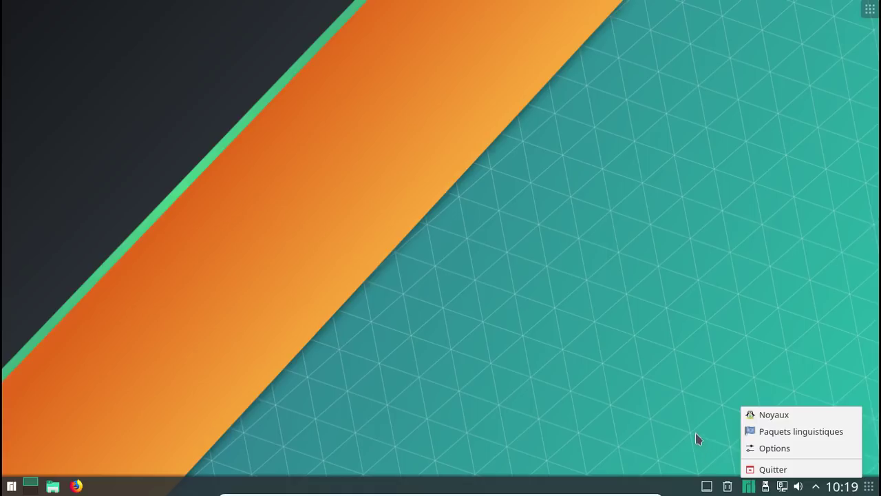
click(759, 438)
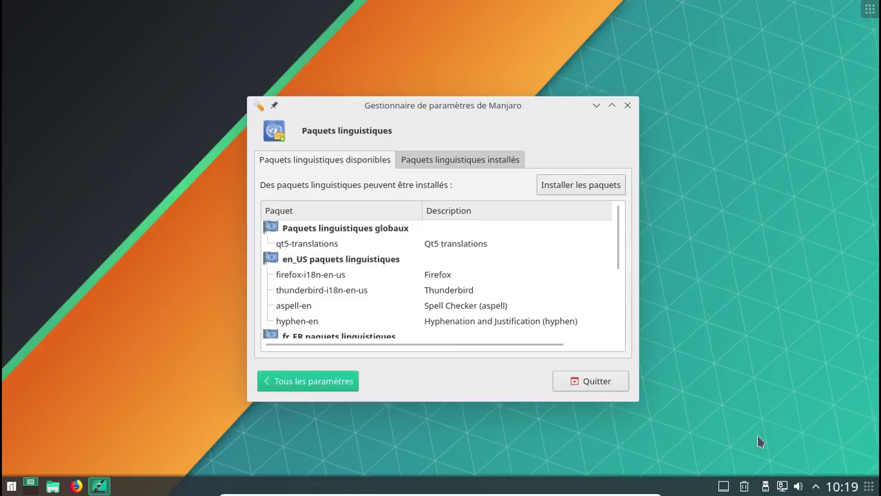
click(545, 186)
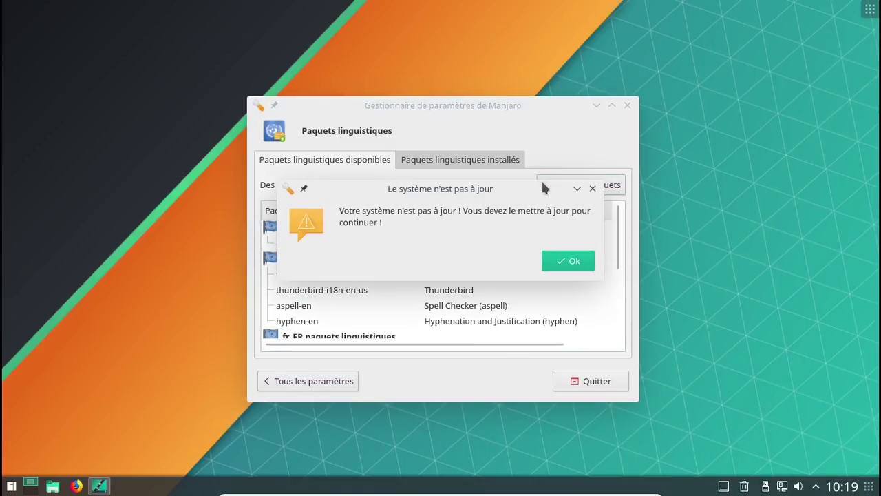
click(563, 258)
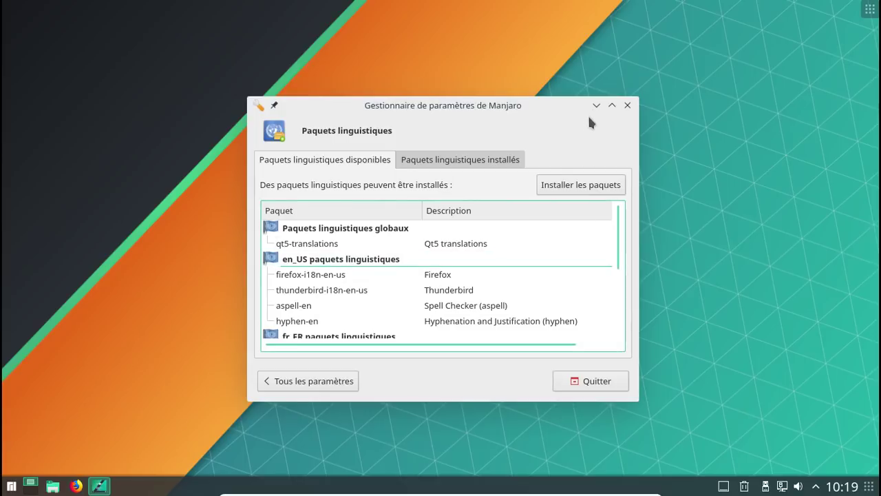
click(627, 105)
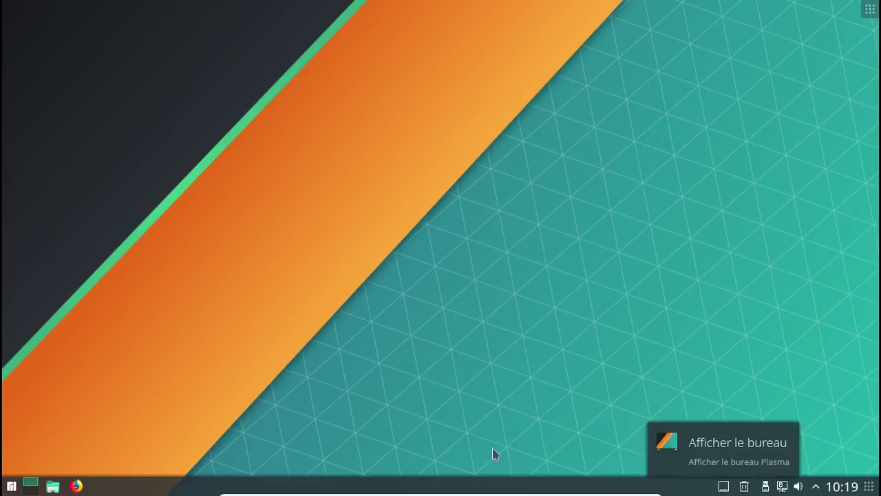
Open Octopi and synchronise the package databases, authorising with the root password
click(11, 487)
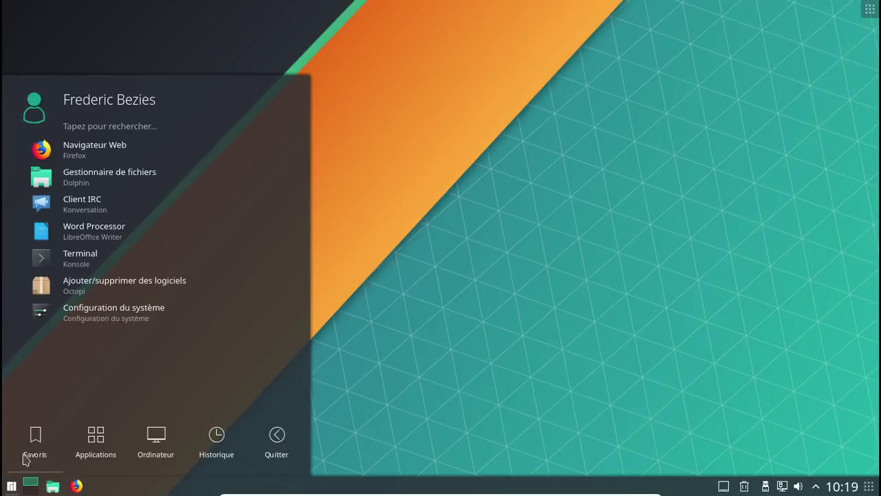
click(95, 293)
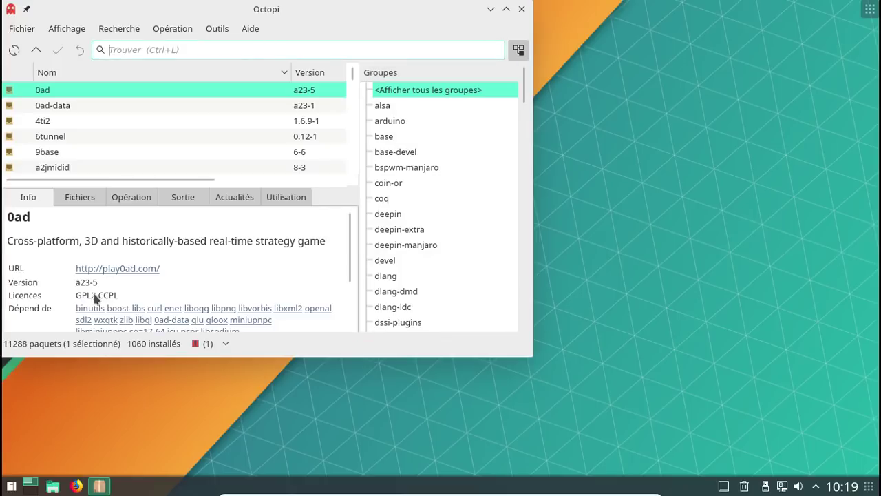
click(15, 50)
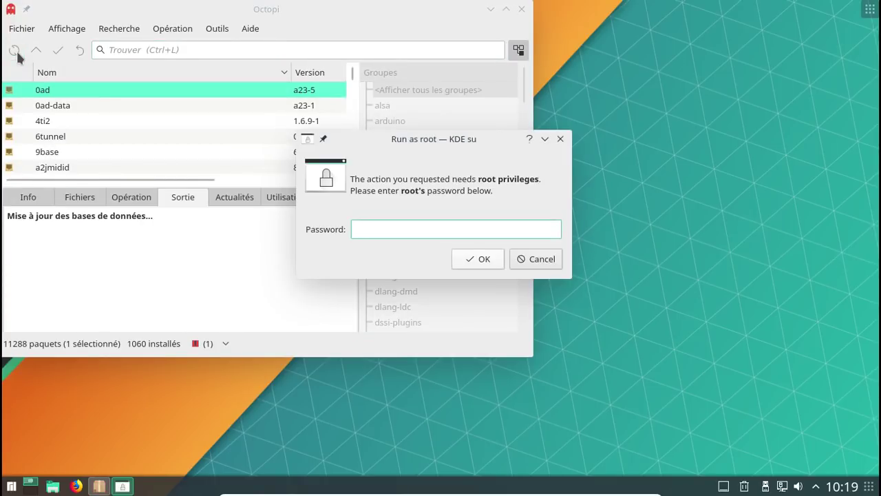
text(********)
key(Return)
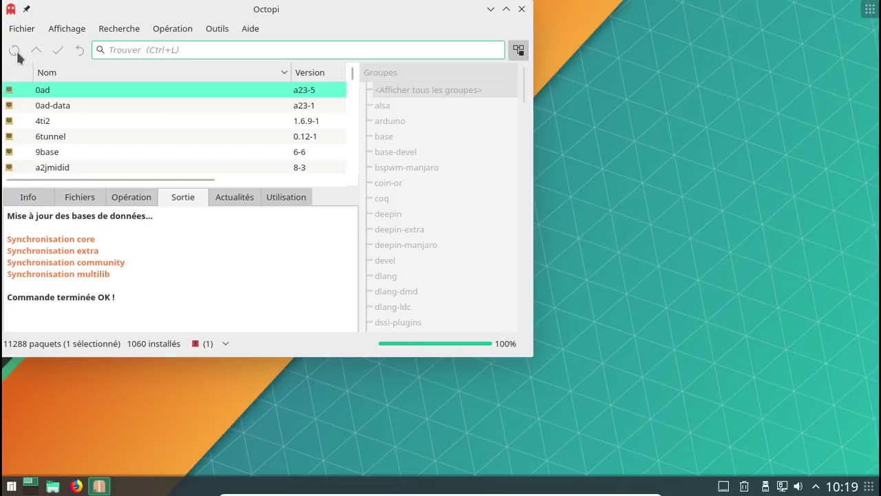
Install the pending firefox-63.0-0 update, authorising with the root password, and close Octopi
click(225, 343)
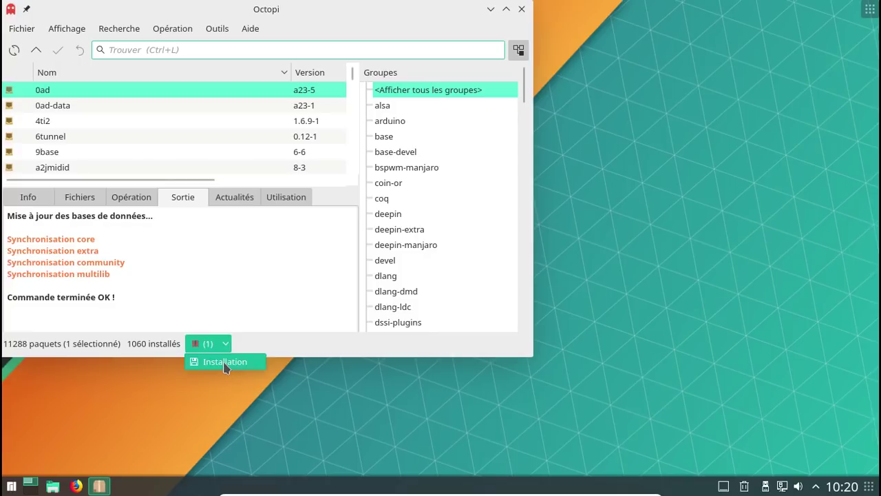
click(225, 363)
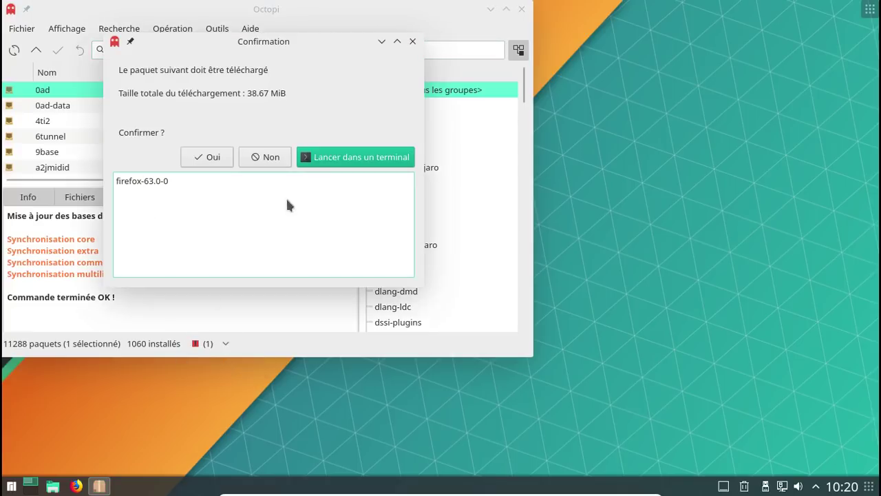
click(213, 158)
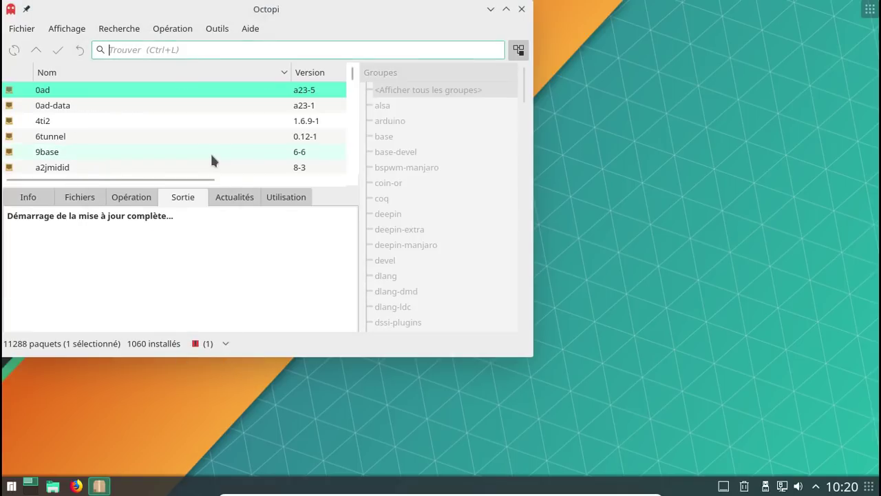
text(••••••••)
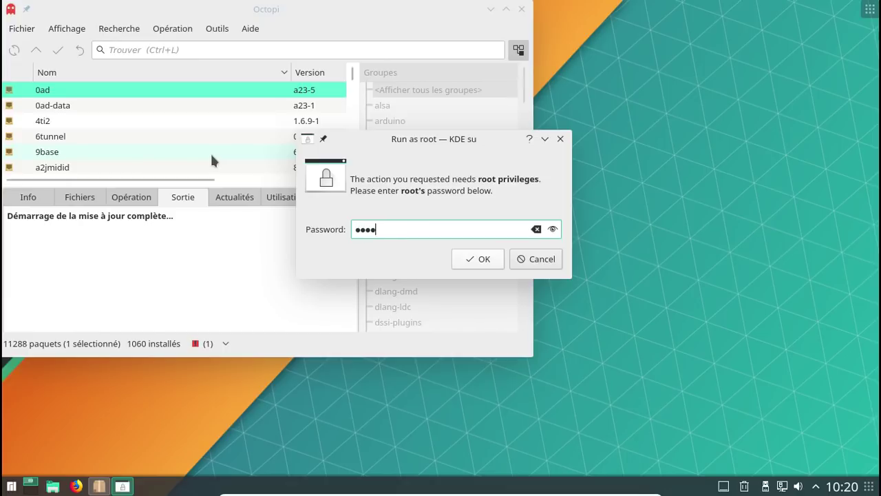
key(Return)
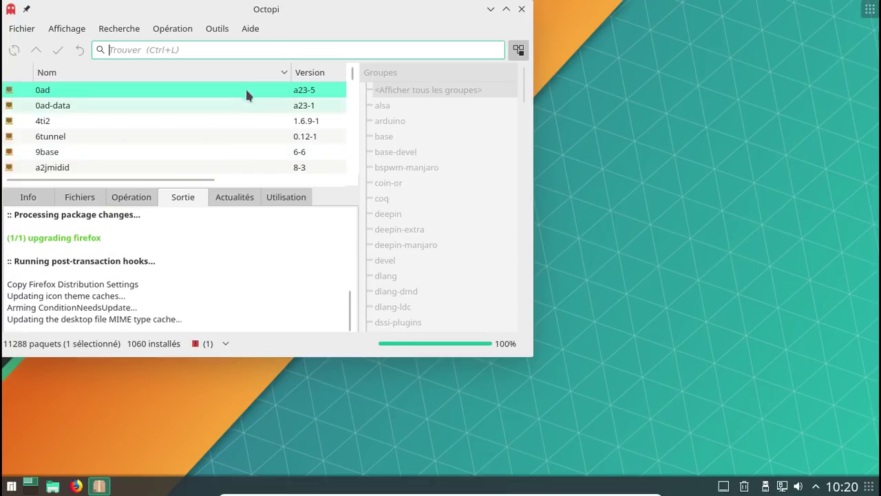
drag(249, 14, 423, 44)
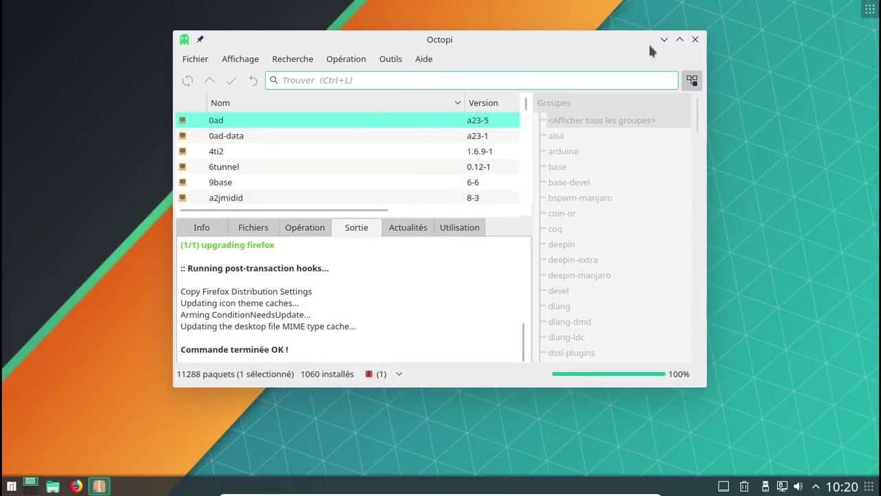
click(696, 40)
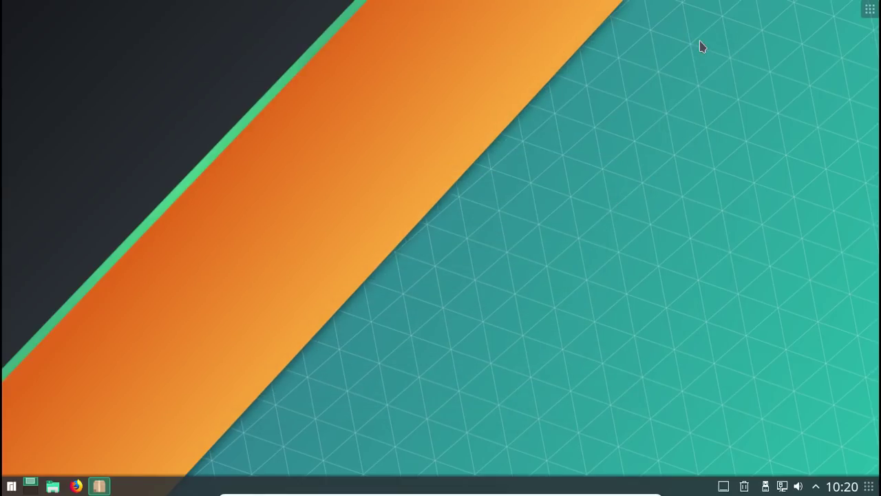
Open Configuration du système and look through its full list of settings categories
key(super)
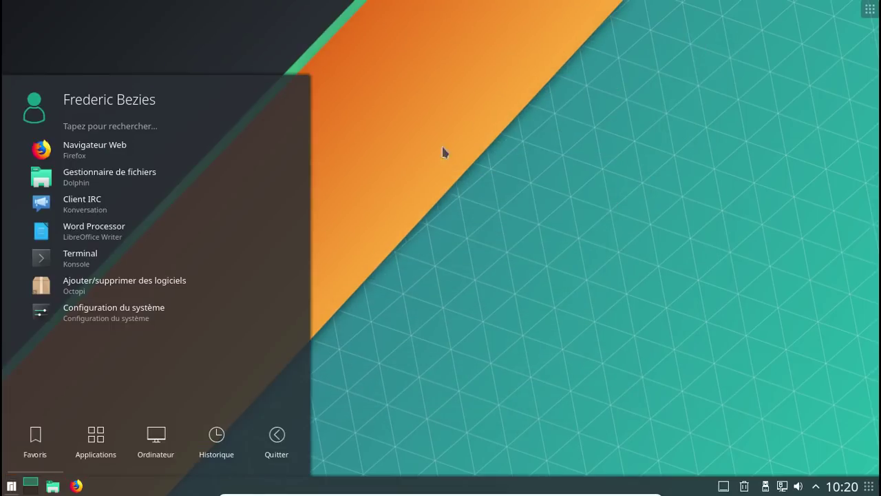
click(164, 318)
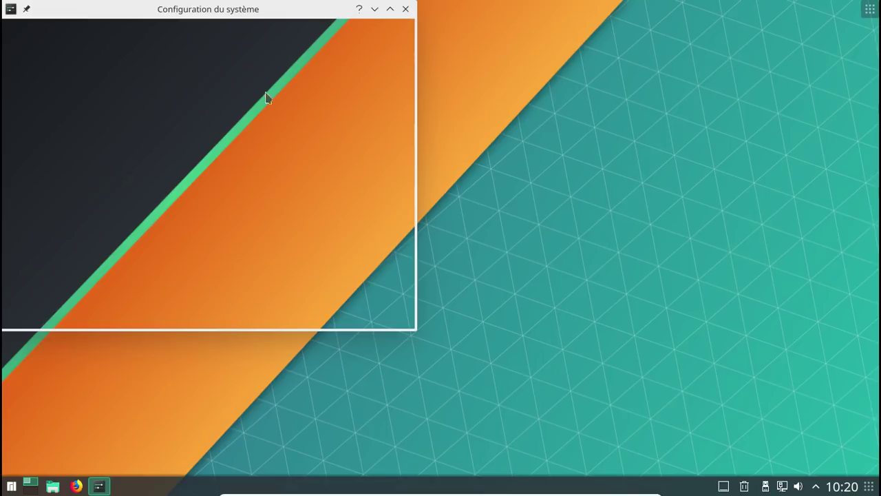
drag(214, 14, 434, 79)
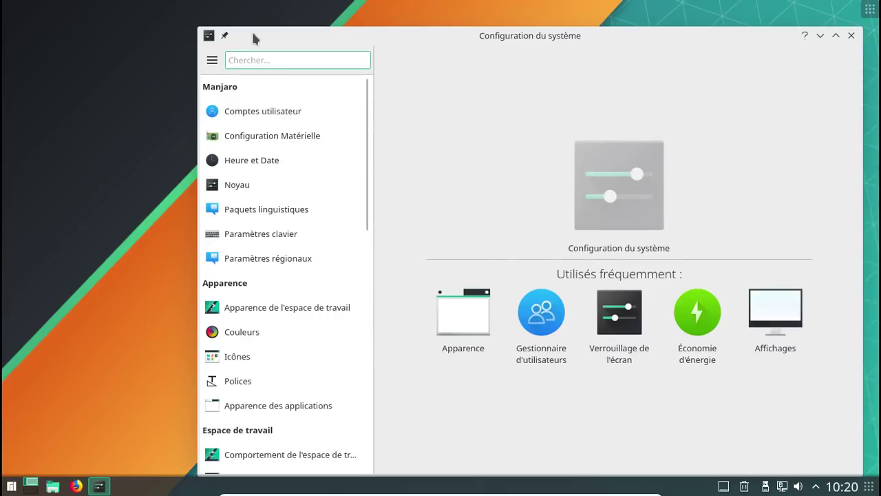
scroll(296, 179, down, 3)
drag(367, 139, 366, 406)
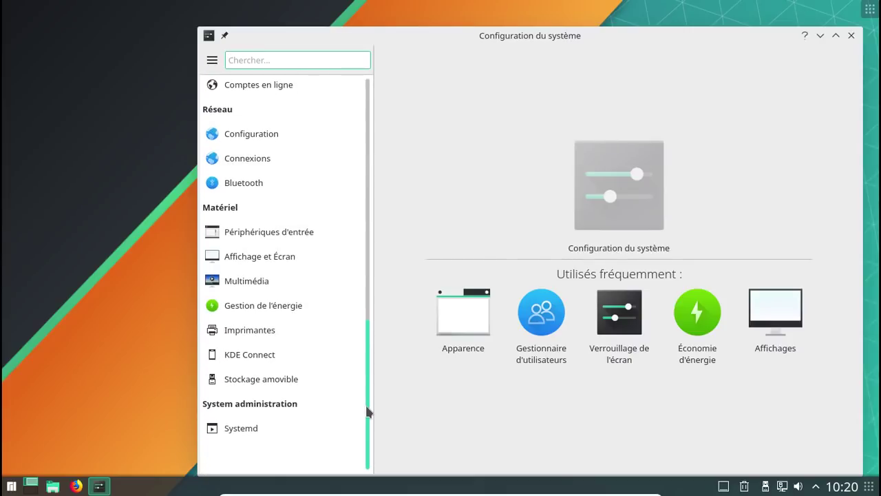
drag(367, 411, 363, 95)
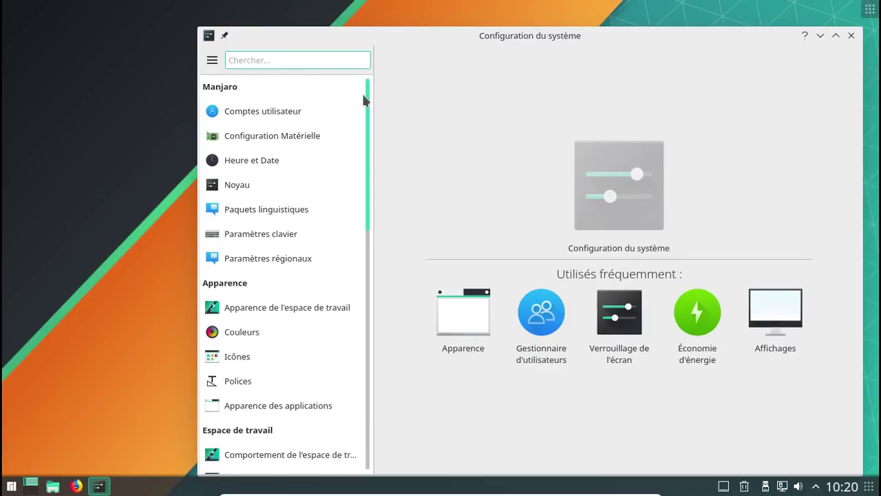
Install all the proposed global, en_US and fr_FR language packages, authenticating with the requested password
click(298, 213)
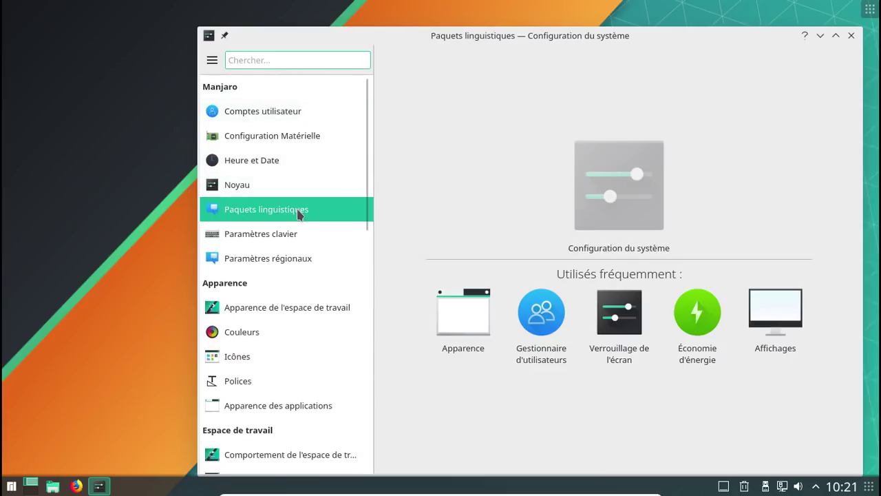
click(825, 123)
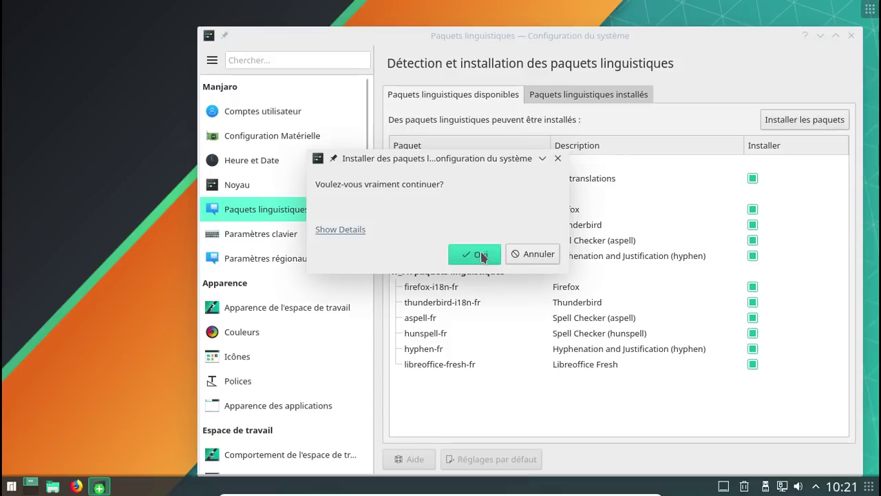
click(481, 254)
text(********)
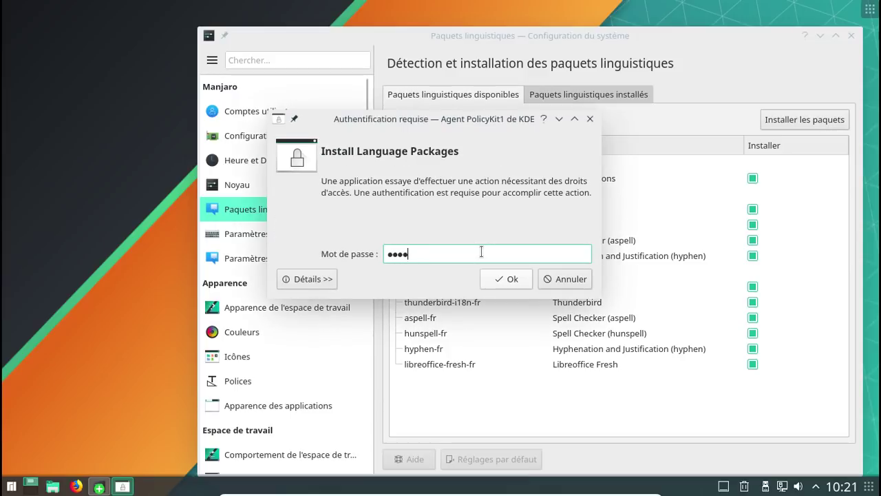
key(Return)
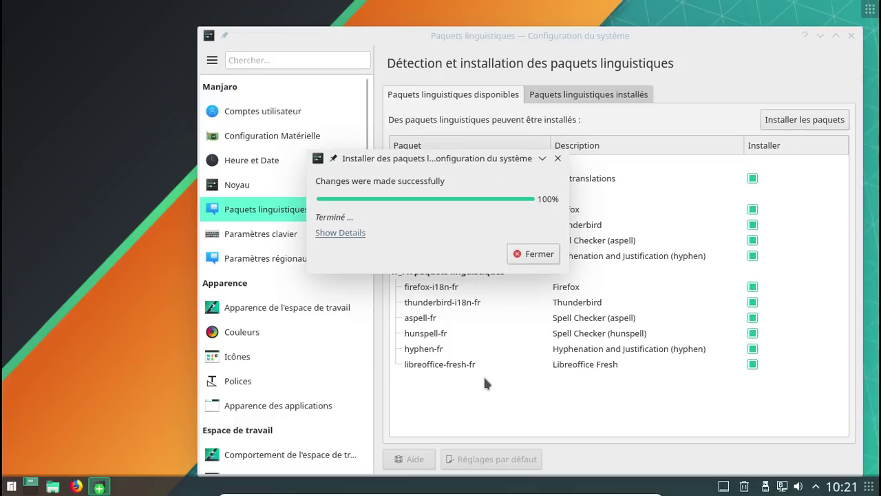
click(532, 253)
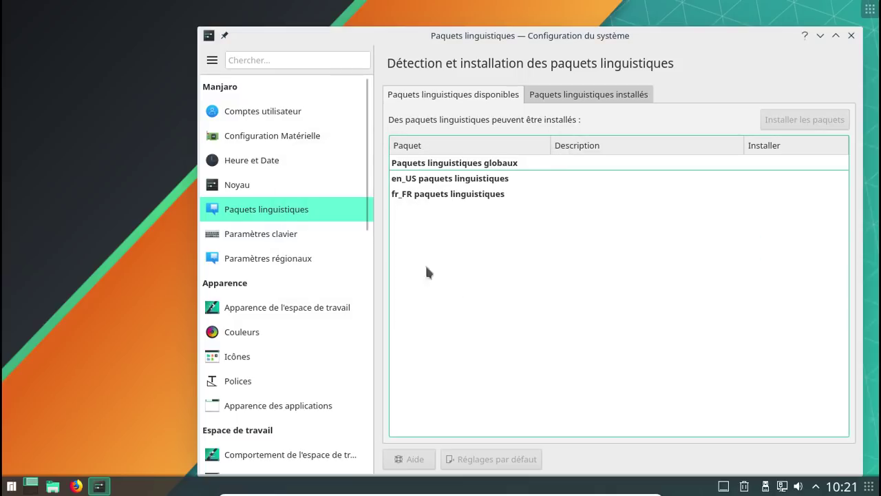
Examine the regional settings and the list of available Manjaro kernels, and close the system configuration
click(289, 262)
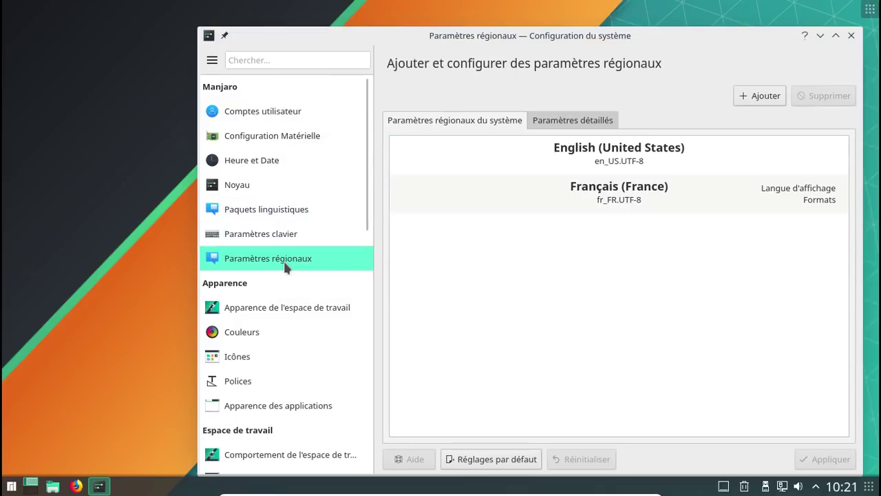
click(260, 188)
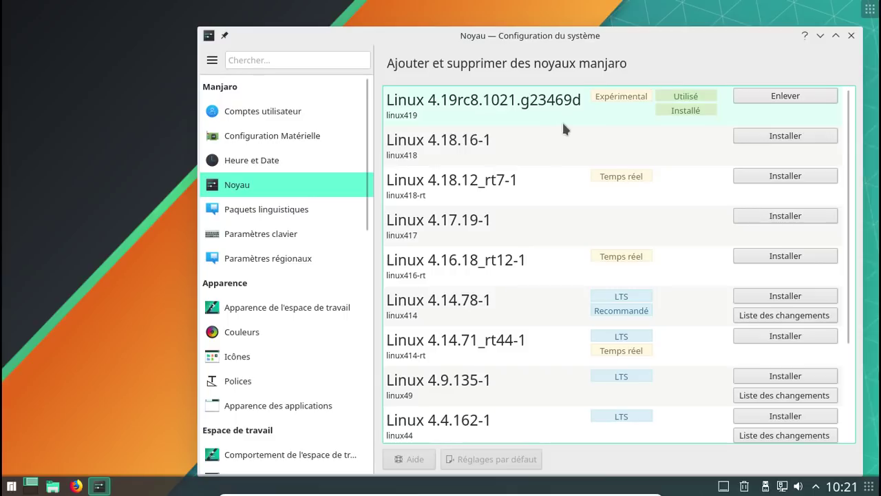
click(852, 36)
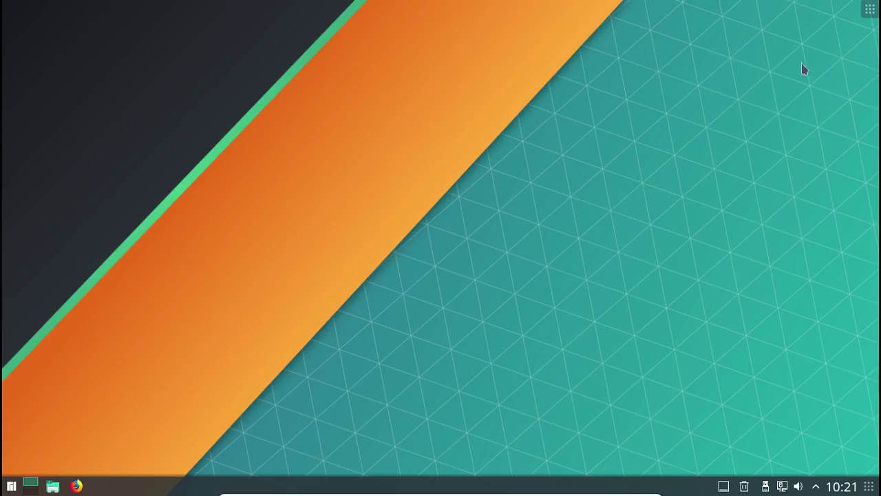
Display the full kernel and system information with uname -a in Konsole, and close the terminal
click(12, 486)
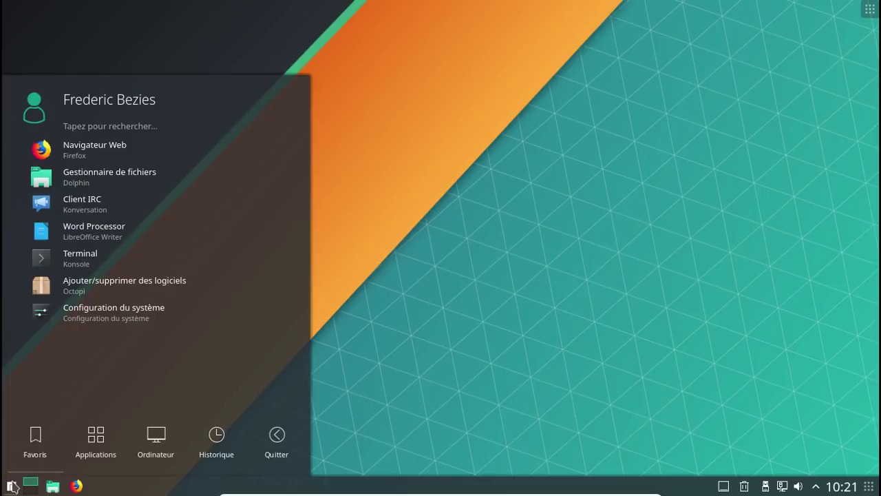
click(81, 269)
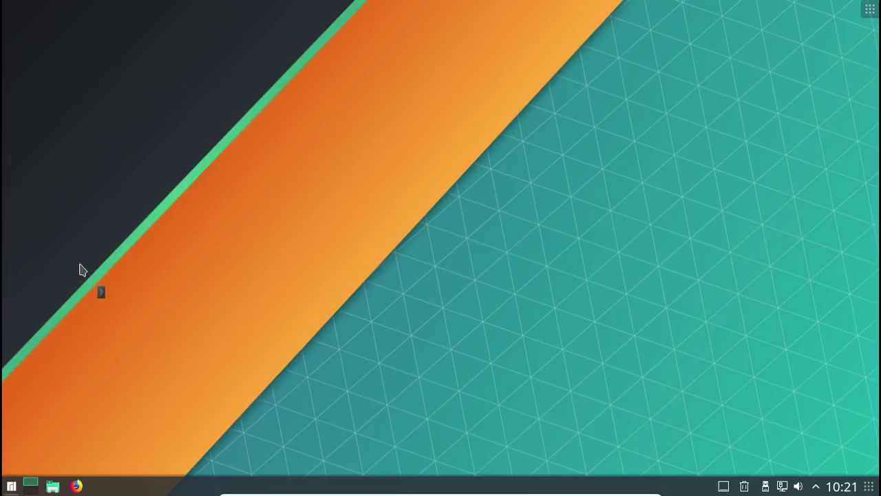
text(un)
text(ame -a)
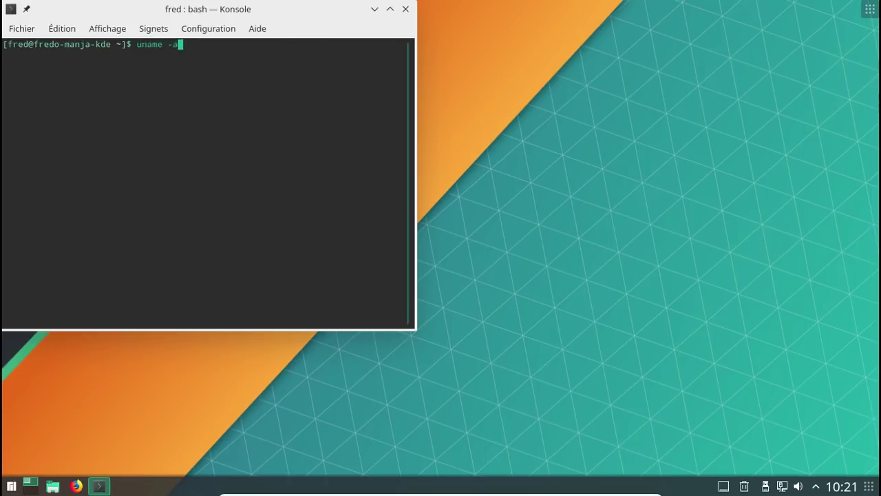
key(Return)
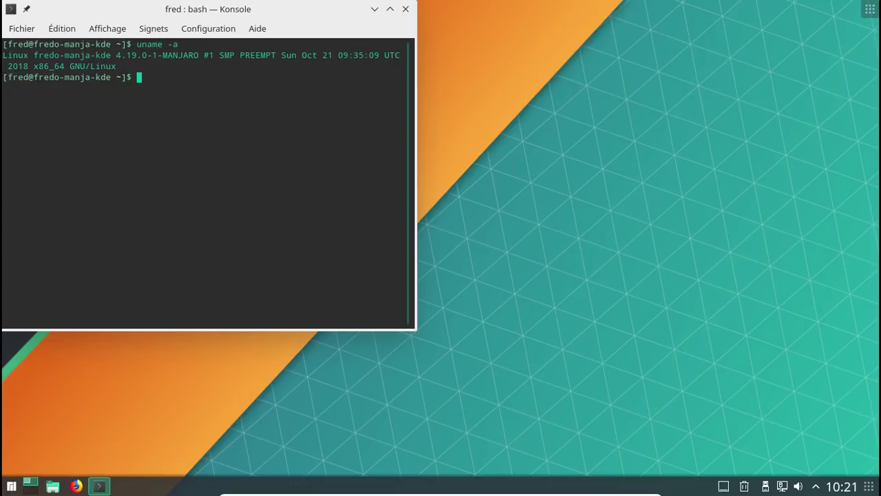
click(408, 10)
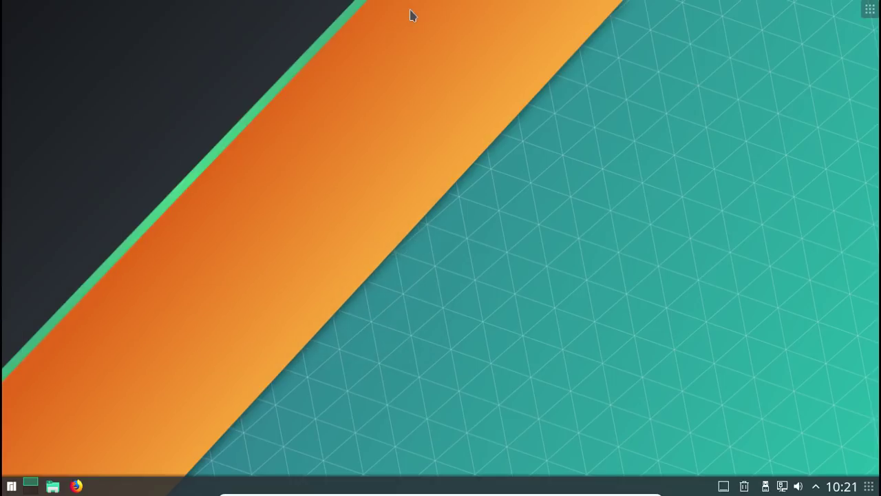
Browse in Dolphin through the network's SMB shares to the Freebox server's Disque dur folder, and close the file manager
click(11, 486)
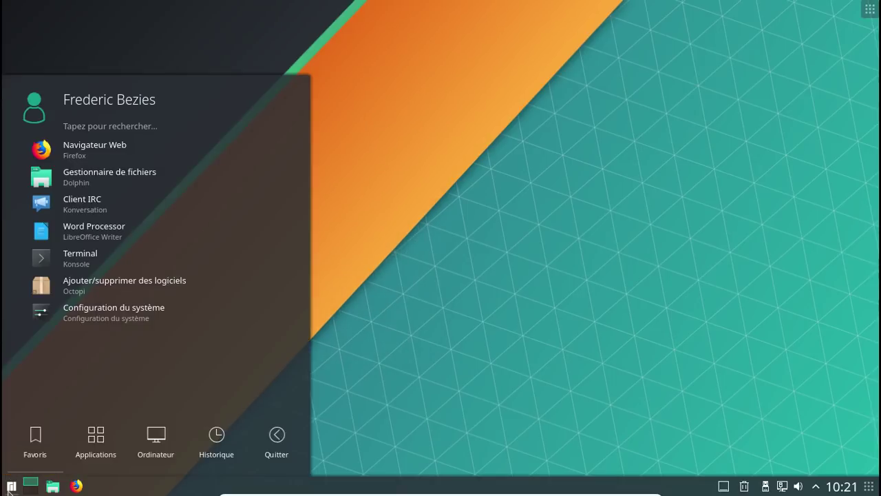
click(106, 191)
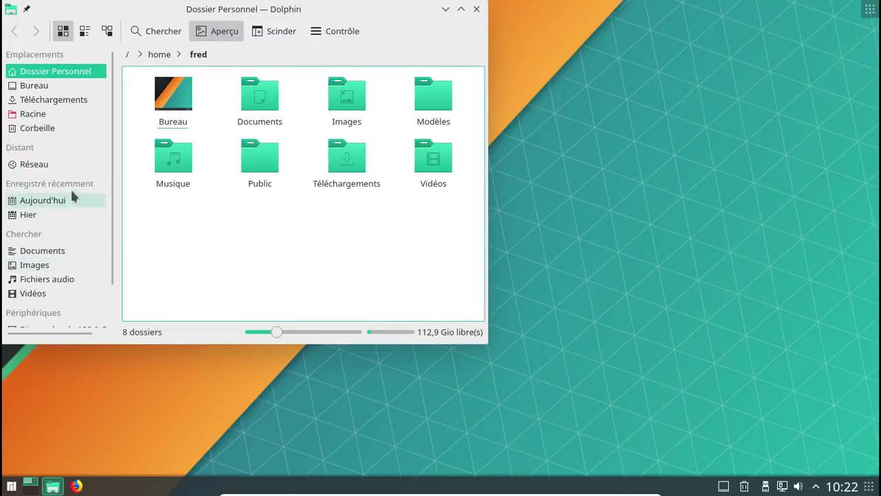
click(43, 164)
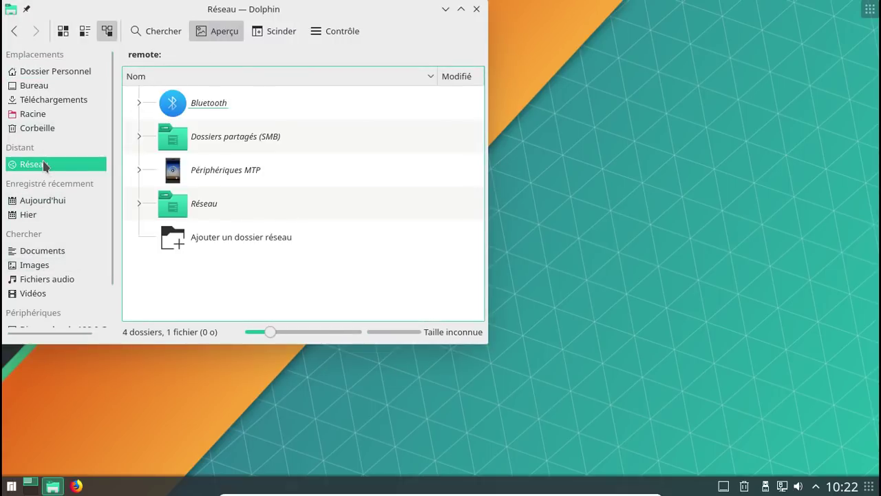
click(222, 135)
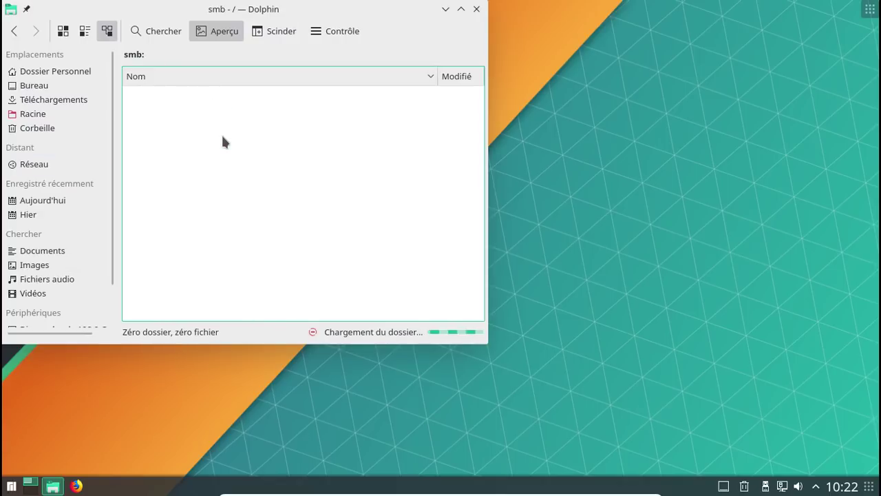
click(203, 113)
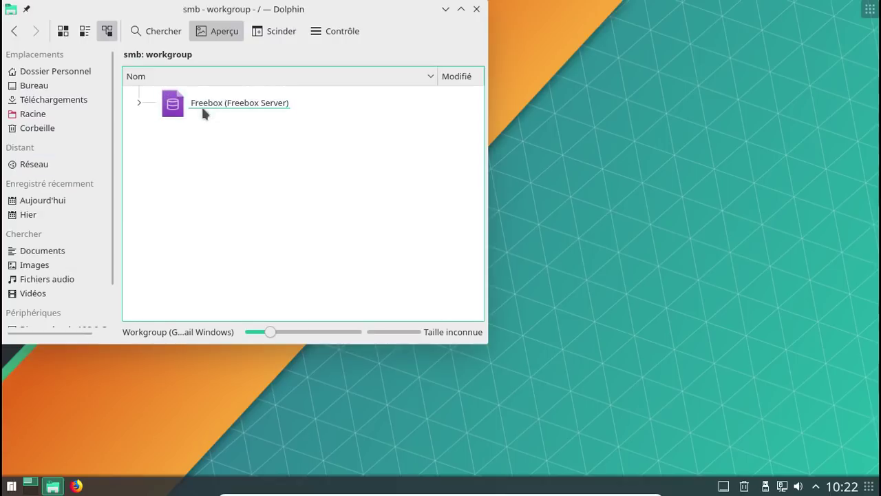
click(202, 112)
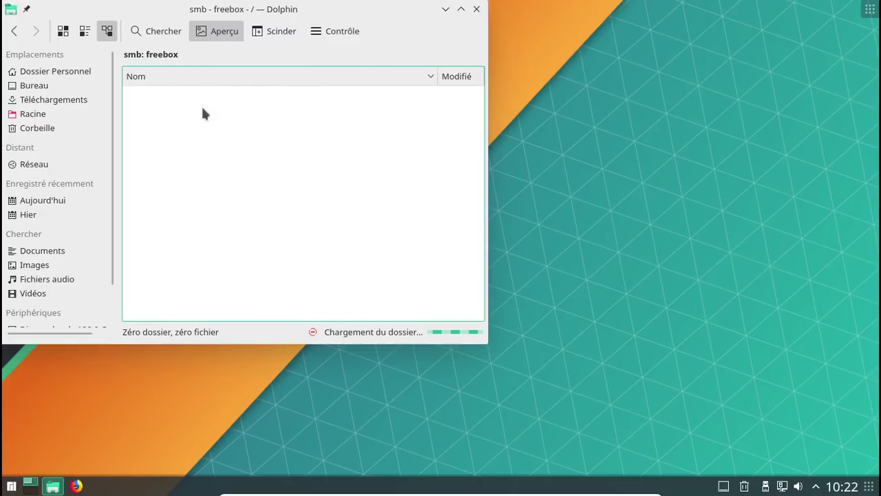
click(202, 109)
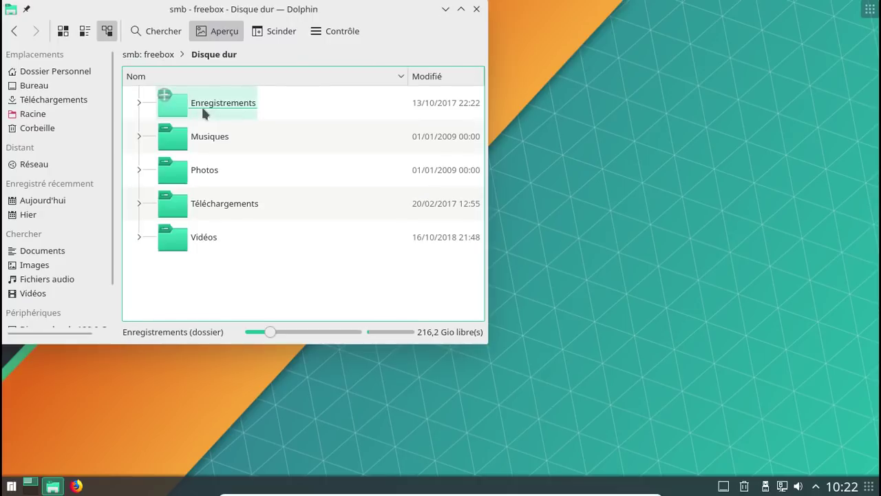
drag(291, 10, 444, 39)
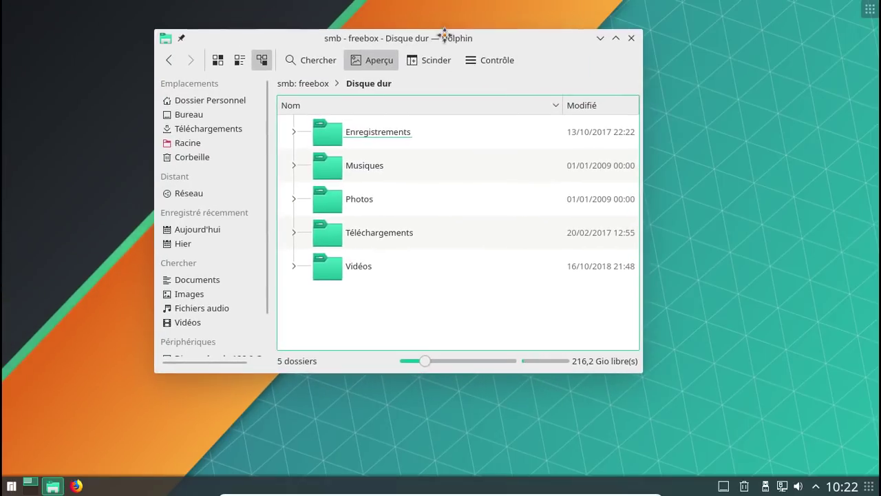
drag(266, 203, 262, 145)
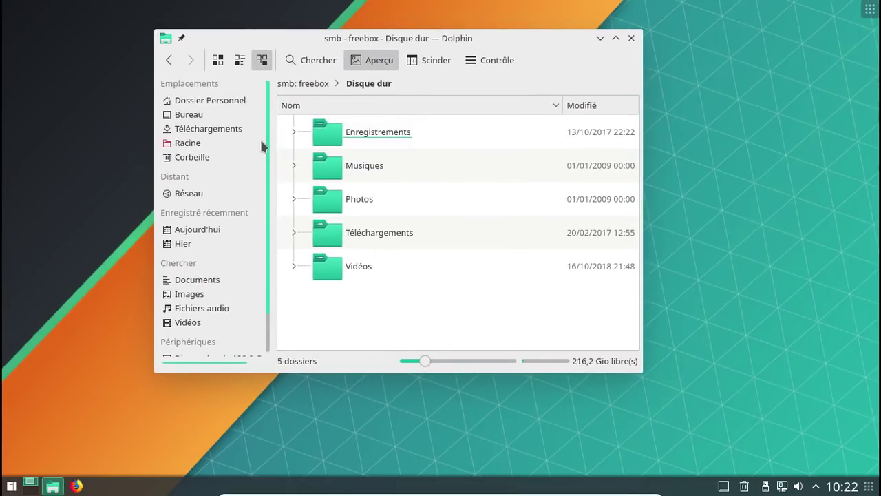
click(632, 38)
Search the application launcher for "kdec" and clear the search
key(super)
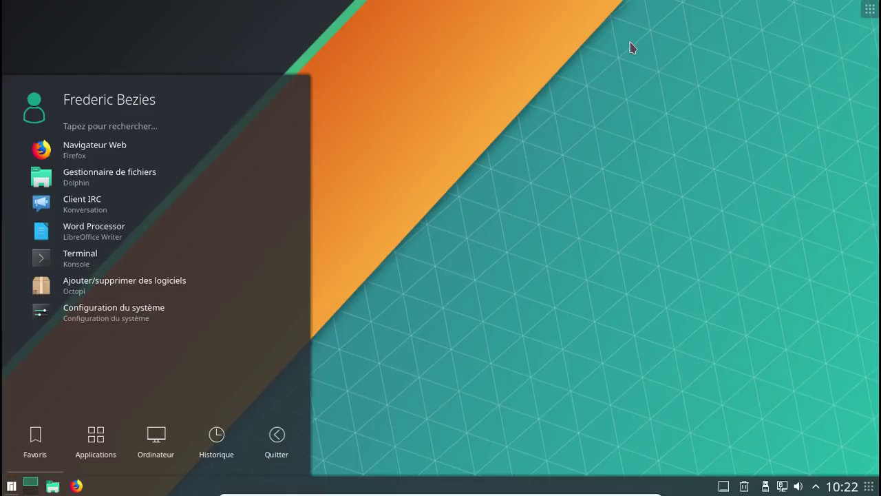
text(kdec)
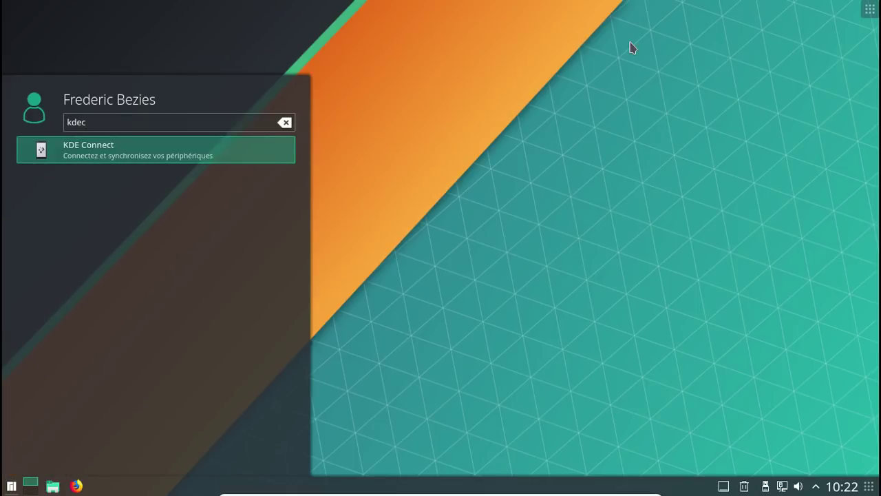
key(BackSpace)
key(BackSpace)
key(BackSpace)
key(BackSpace)
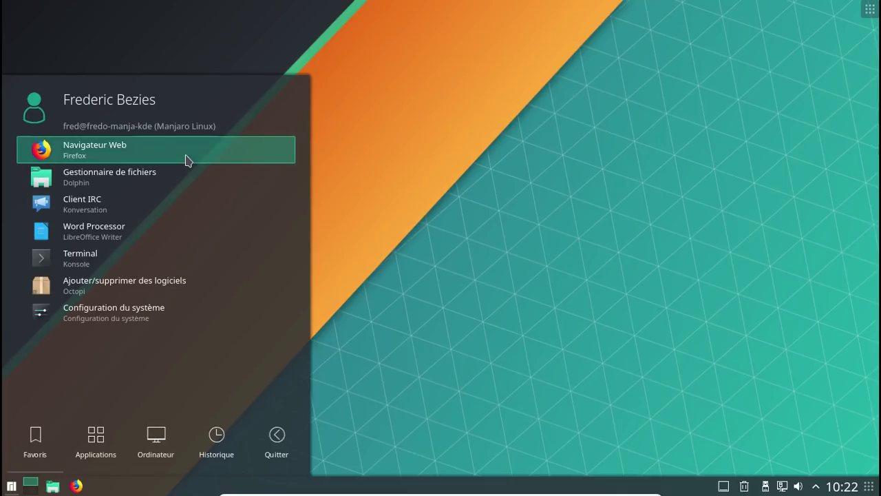
Open LibreOffice Writer for a brief look, close it, and open Configuration du système
click(107, 240)
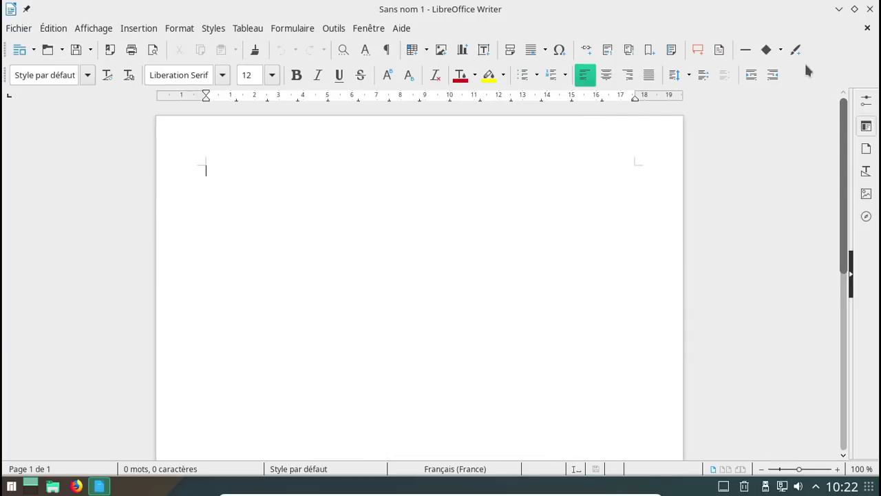
click(871, 11)
key(super)
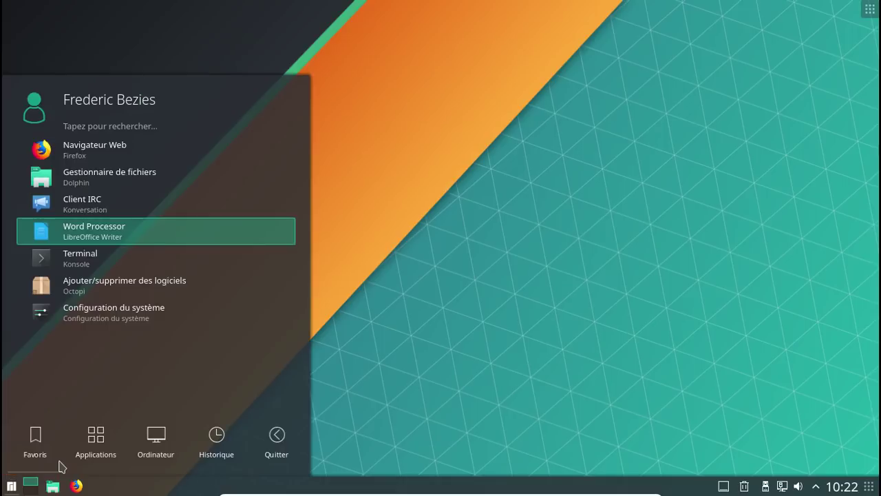
click(96, 322)
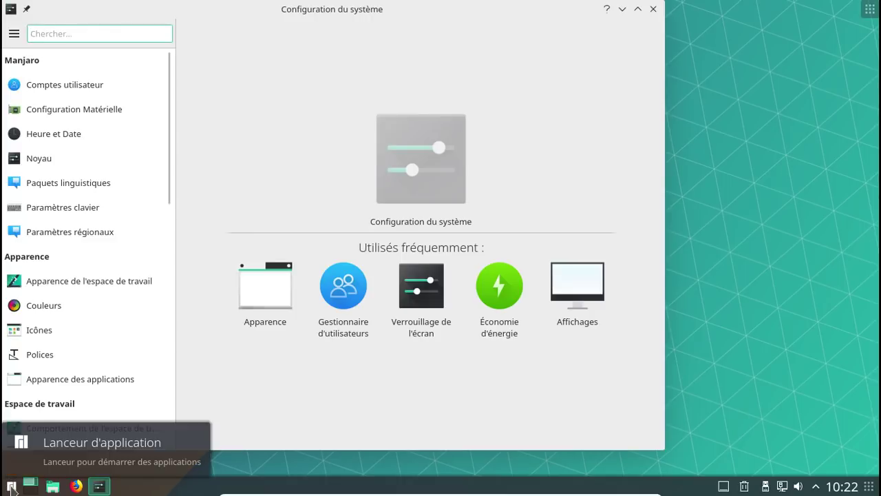
Find the information centre by searching for "kinfo", view its system summary in a maximised window, and close it
click(11, 488)
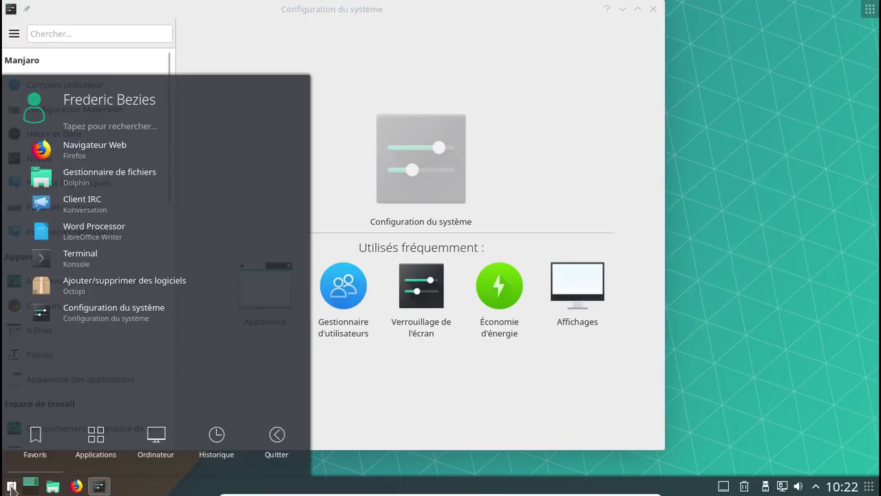
text(kinfo)
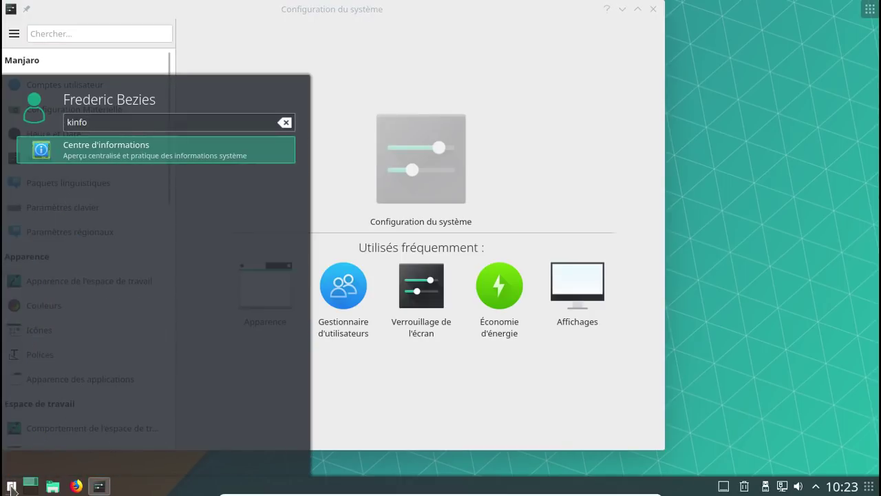
key(Return)
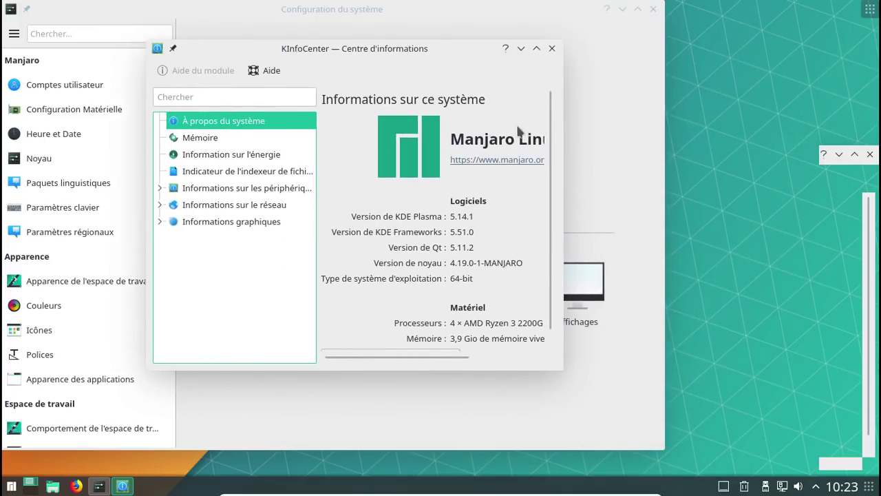
click(536, 48)
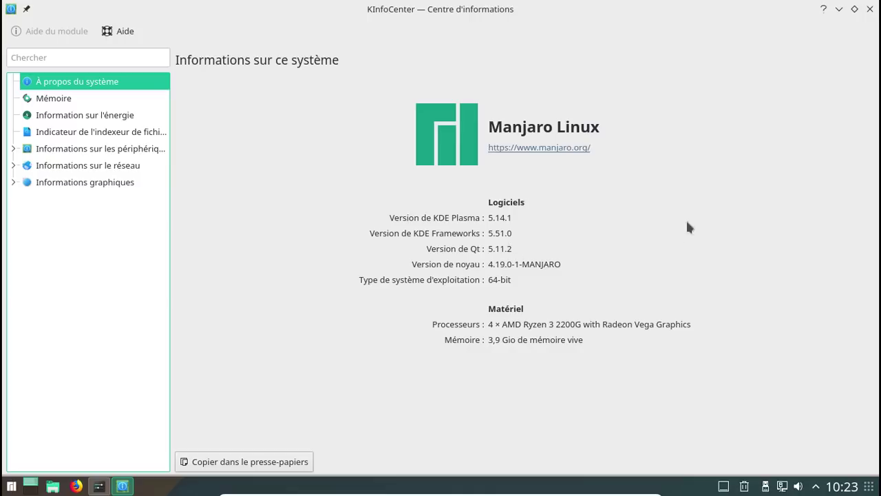
click(870, 9)
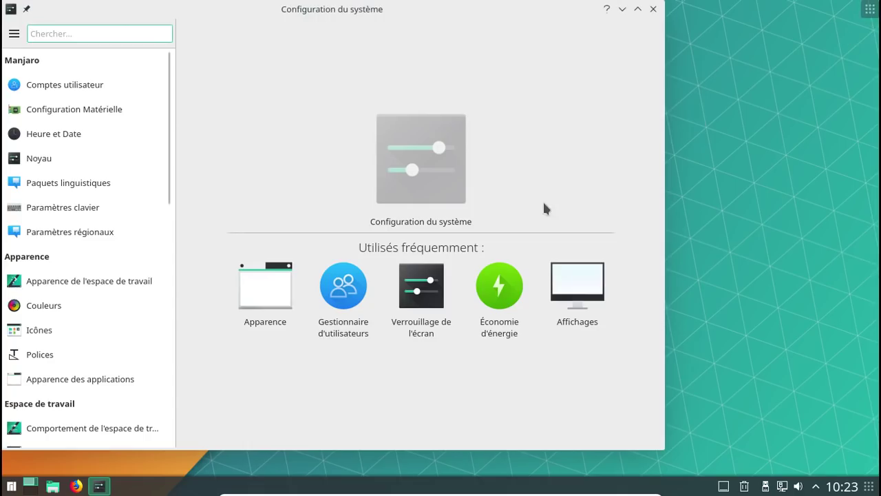
Examine the available icon themes and the workspace appearance themes in the system configuration, and close it
drag(325, 23, 429, 29)
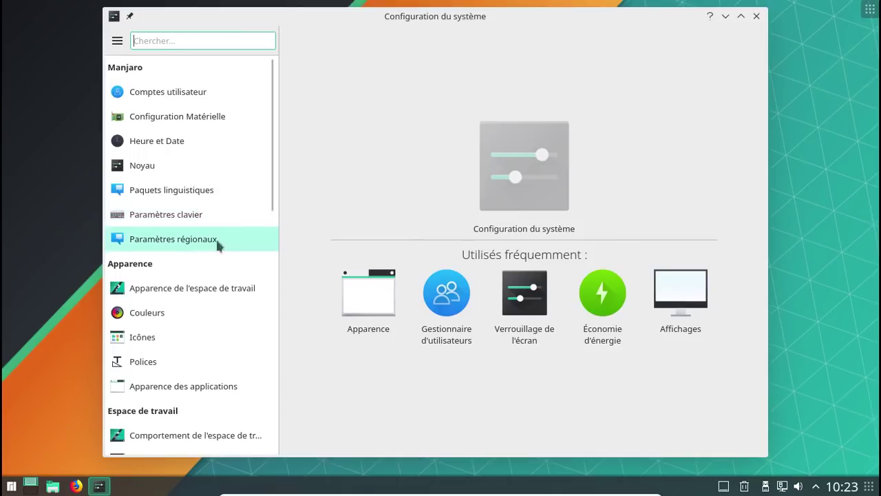
scroll(274, 193, down, 1)
drag(274, 193, 264, 147)
click(265, 144)
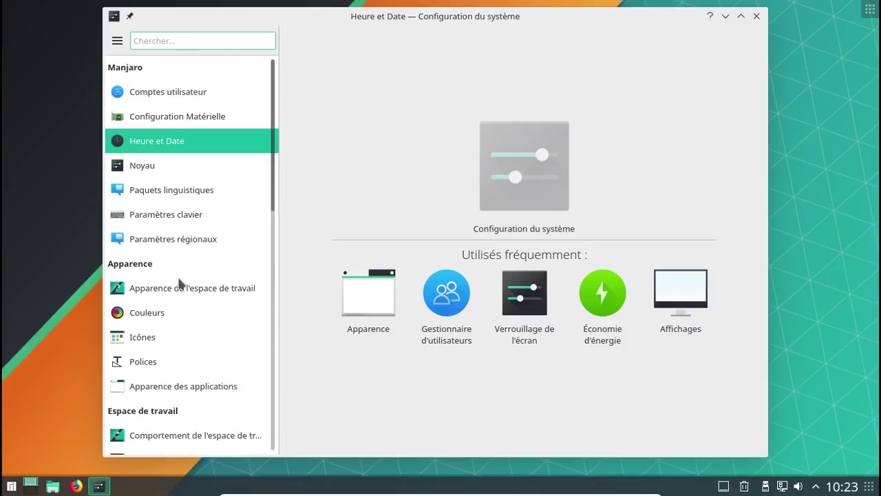
click(155, 337)
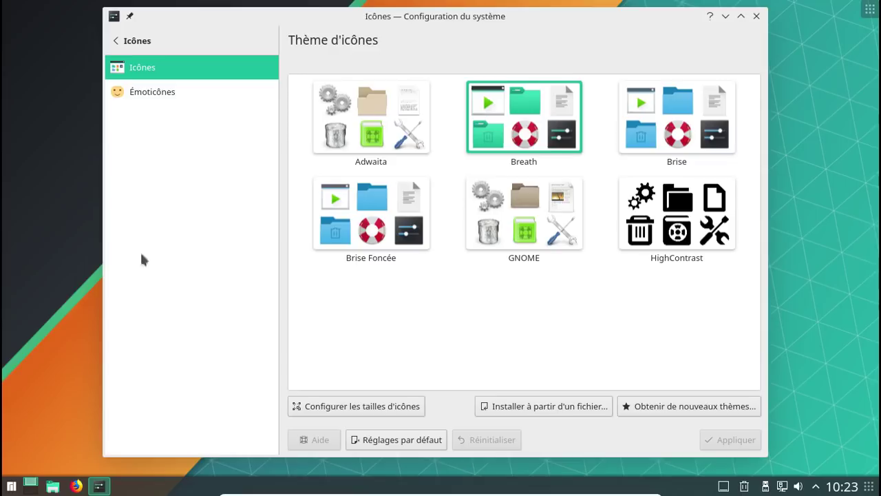
click(117, 41)
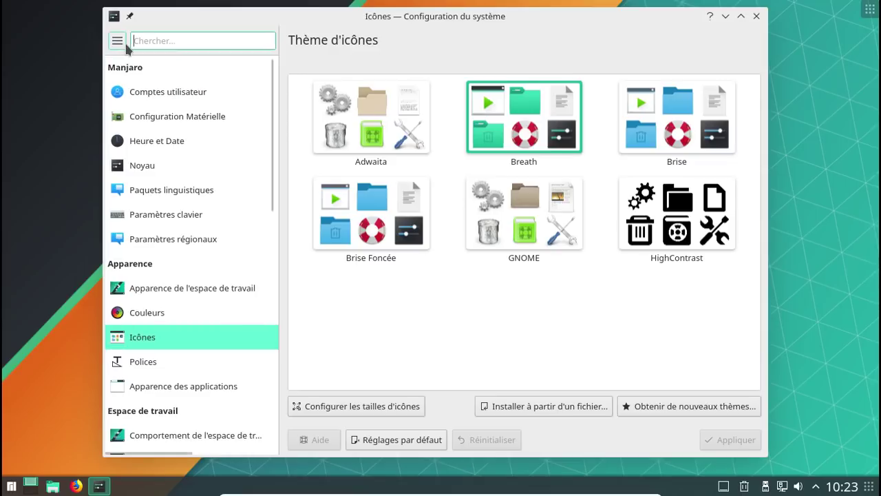
click(158, 292)
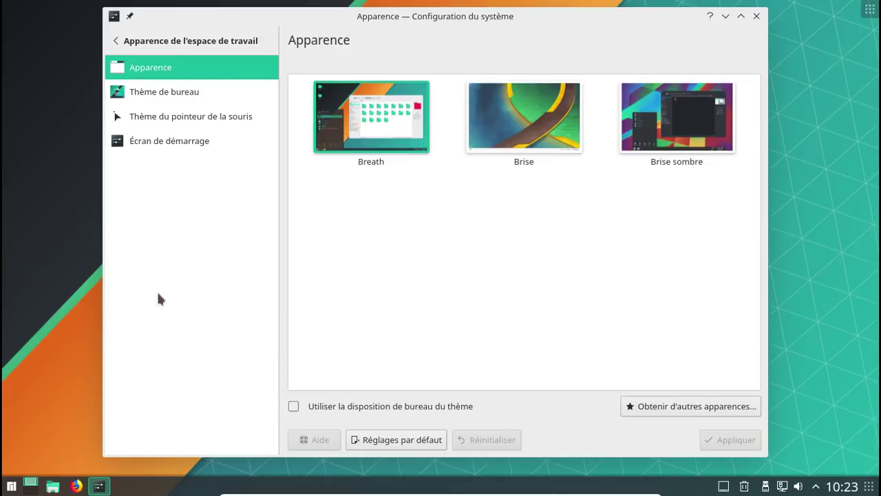
click(757, 17)
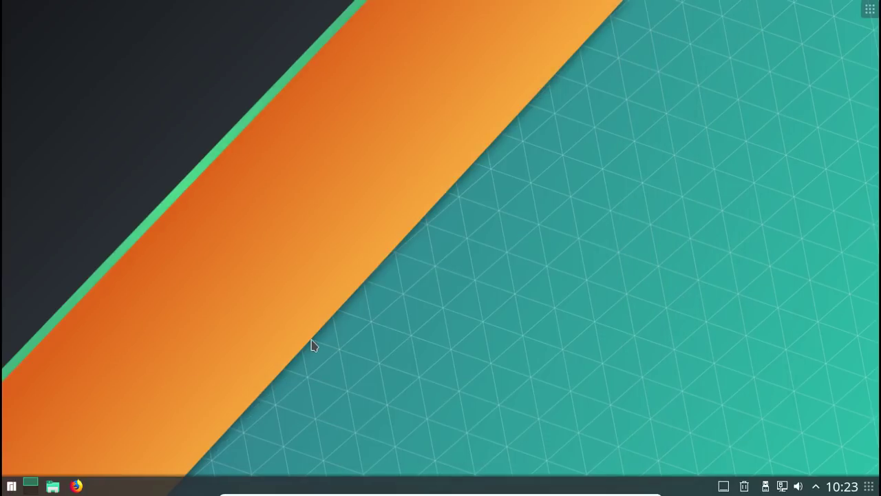
Launch Firefox, close the empty new tab, and display the browser's version information
click(76, 487)
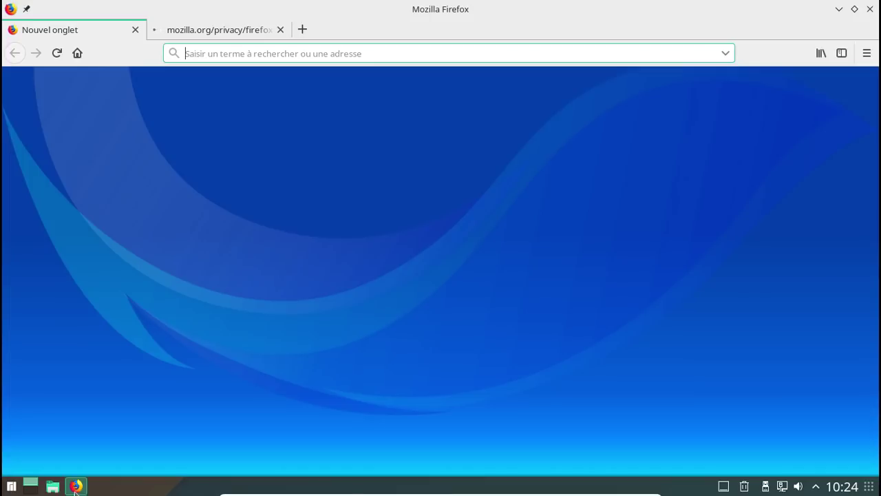
click(135, 29)
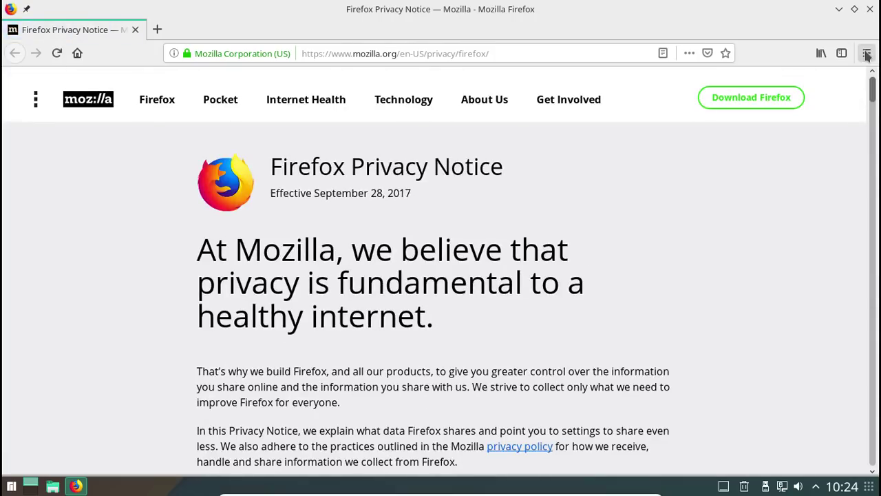
click(867, 54)
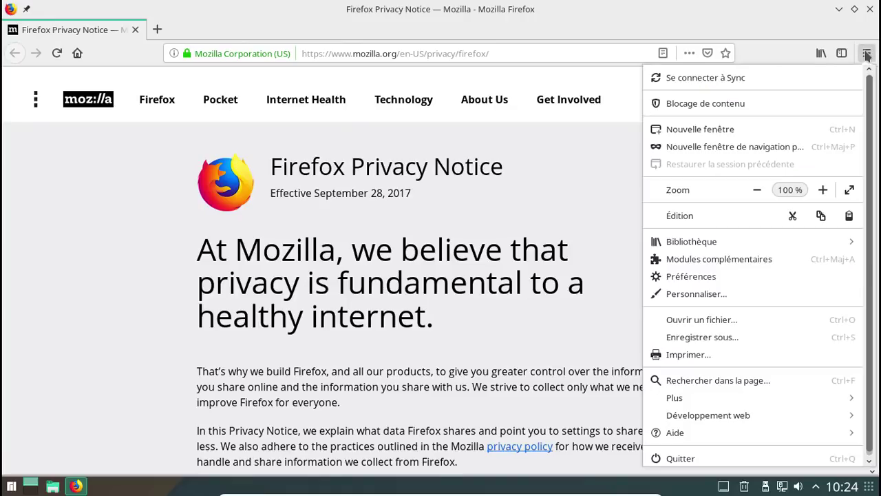
click(746, 431)
click(691, 227)
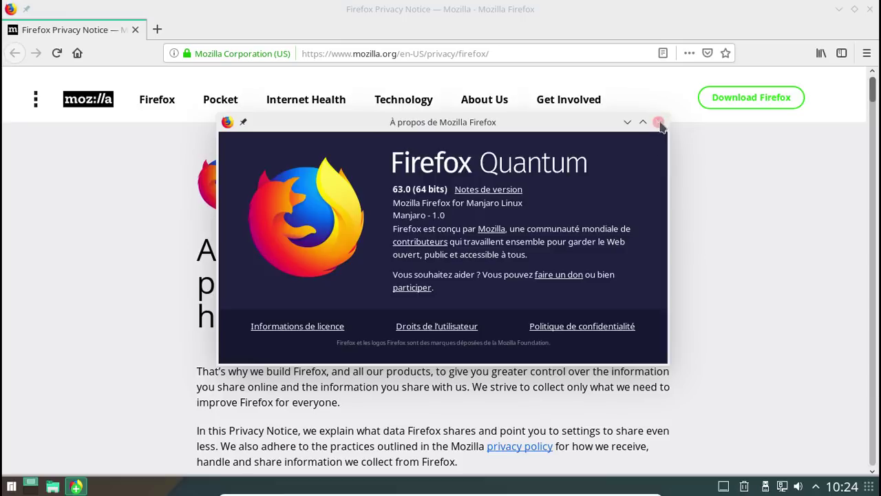
Close Firefox and attach the HP DeskJet 2130 series [0100] USB device to the virtual machine
click(658, 122)
click(870, 10)
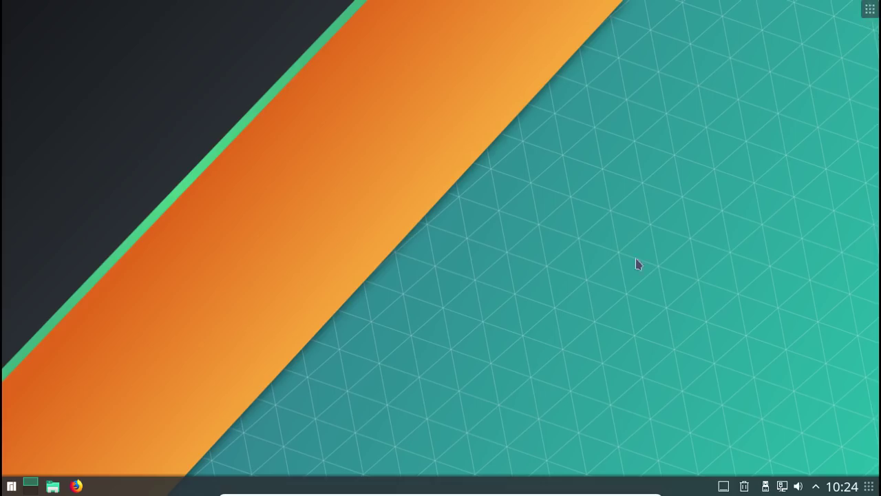
click(447, 489)
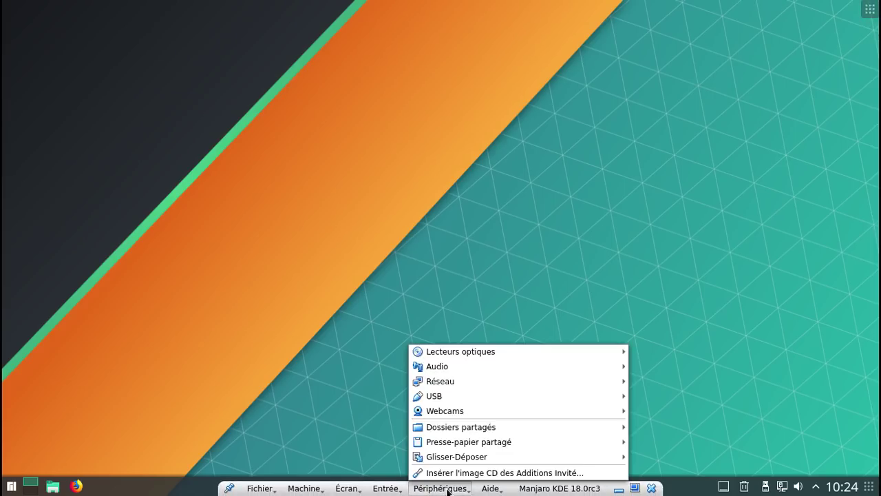
mouse_move(463, 396)
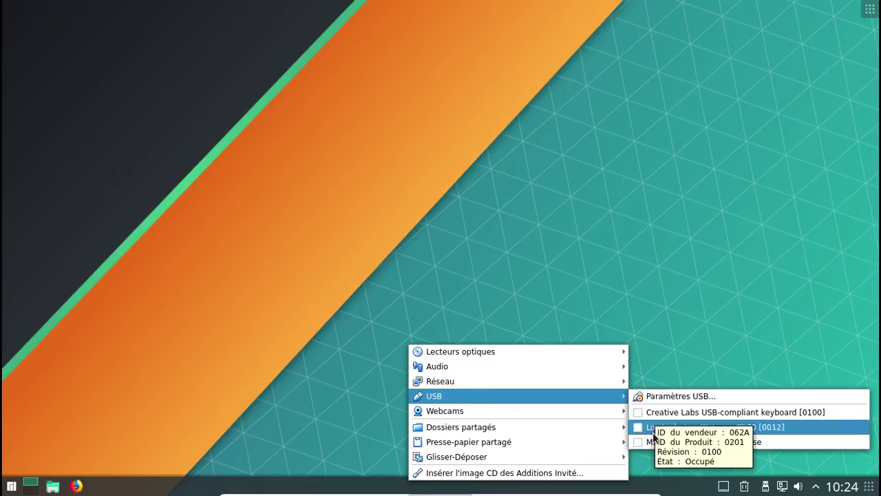
click(668, 349)
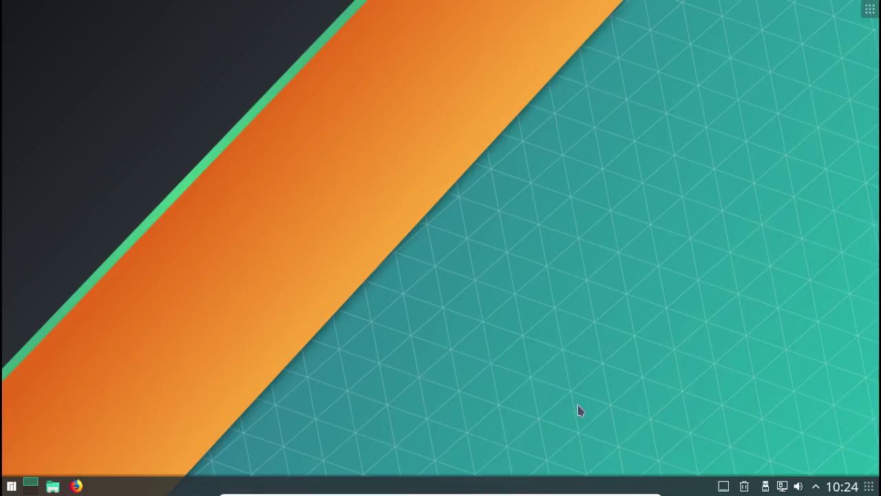
click(441, 489)
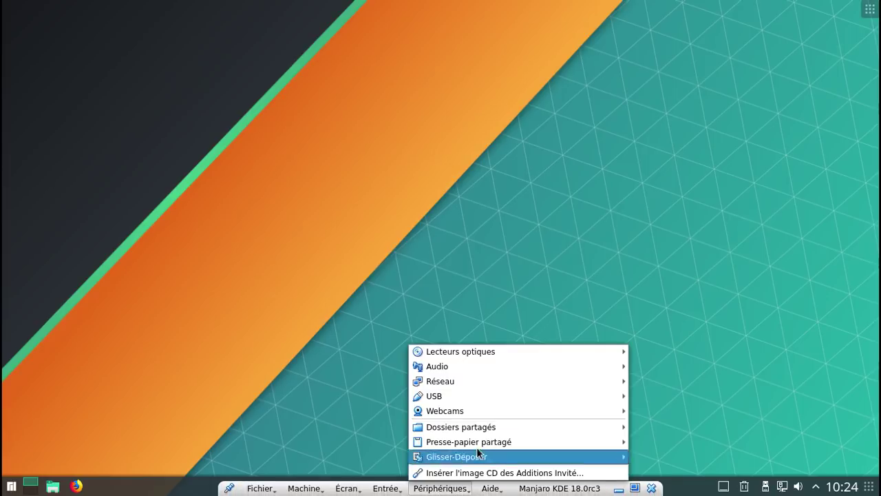
mouse_move(487, 397)
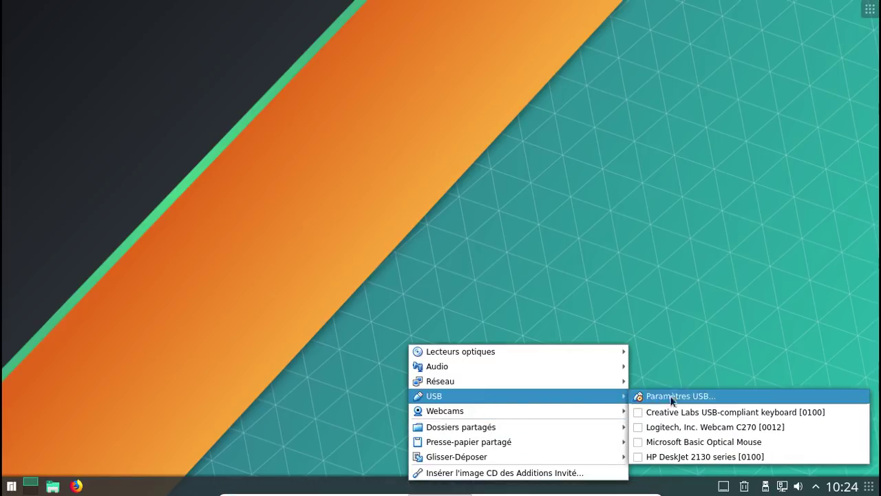
click(708, 458)
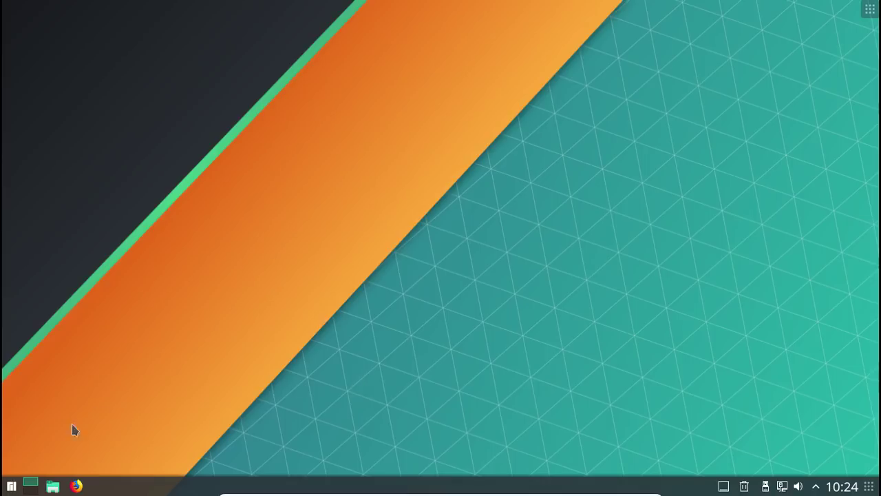
Search the application launcher for "imp" and open the Imprimantes configuration module
click(12, 486)
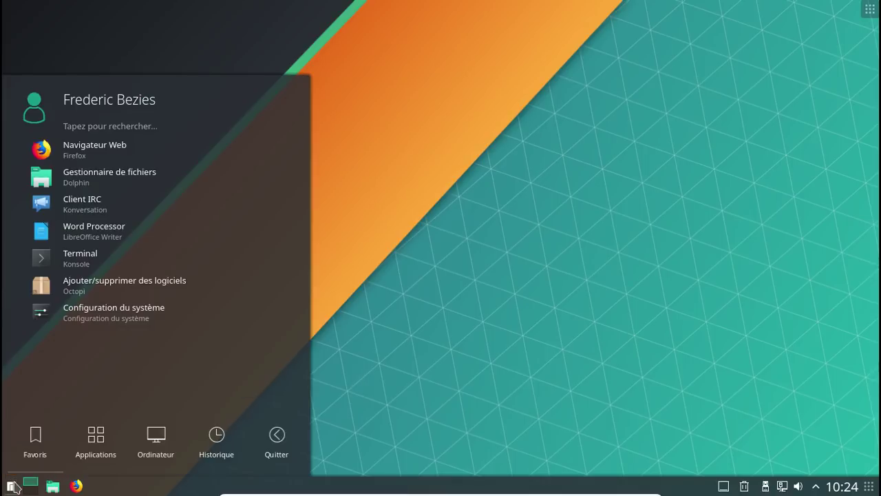
text(imp)
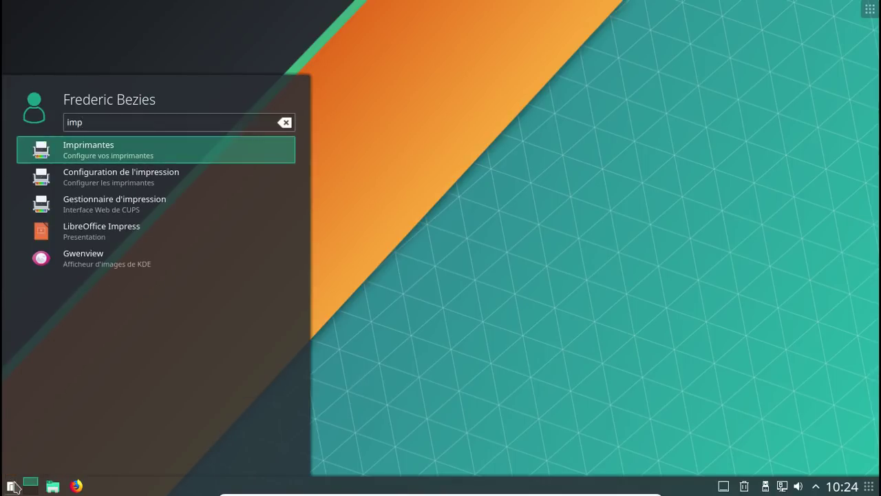
click(118, 153)
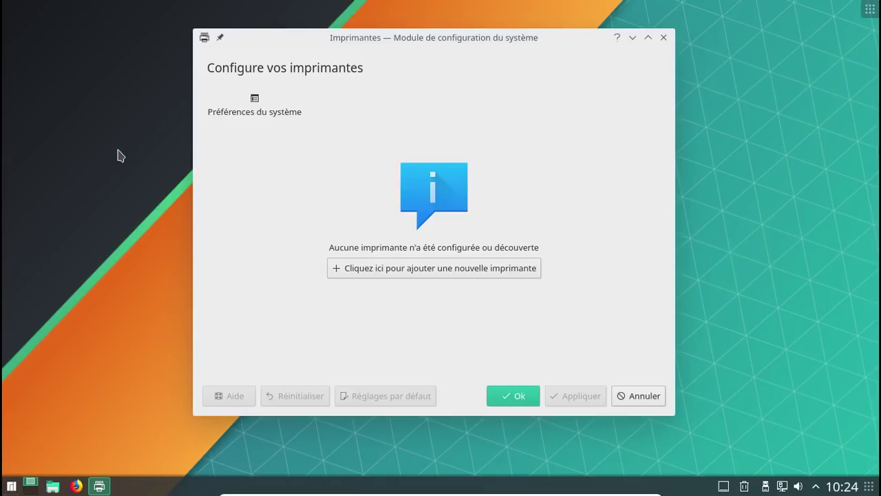
Try to add the local HP DeskJet 2130 series USB printer manually, then dismiss the new-printer notification and the wizard
click(405, 271)
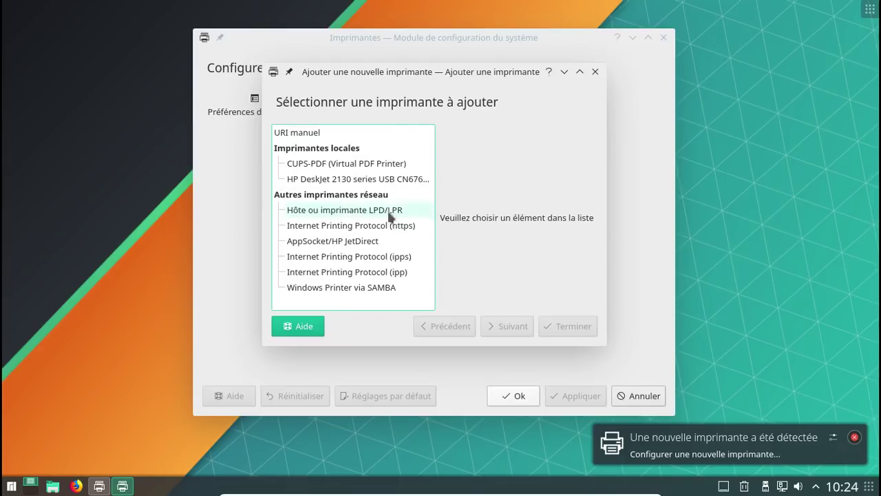
click(376, 180)
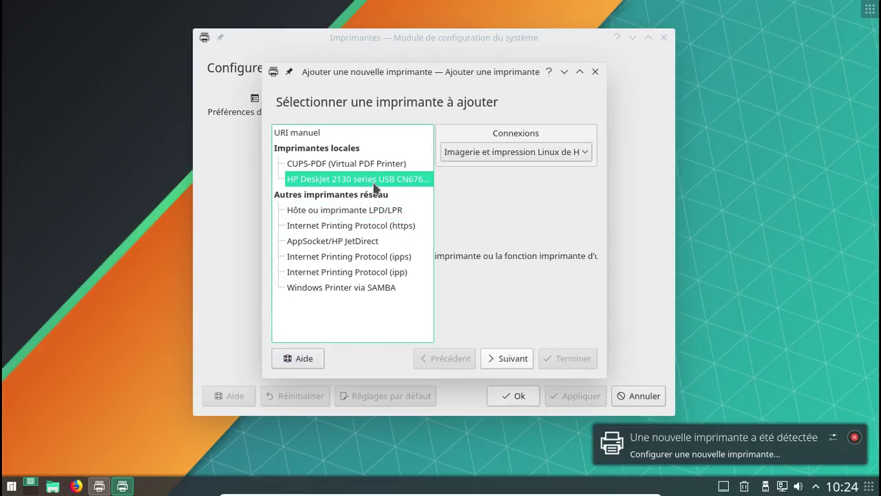
click(516, 358)
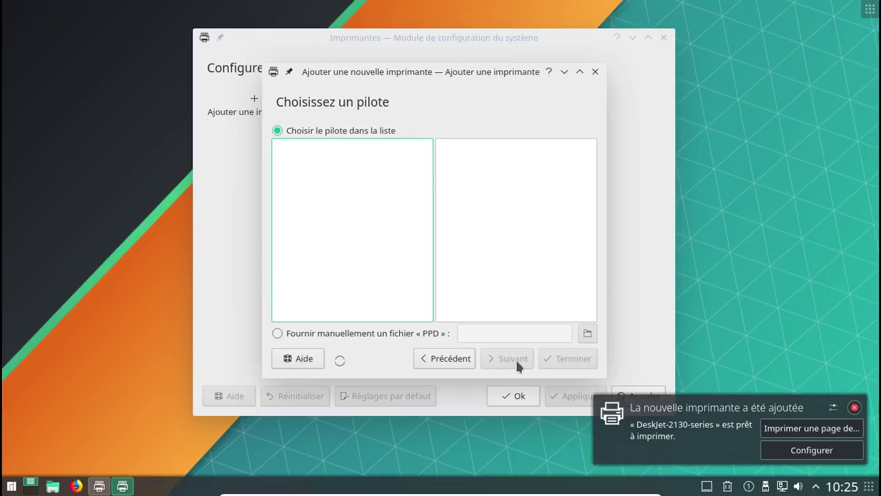
click(855, 407)
click(595, 72)
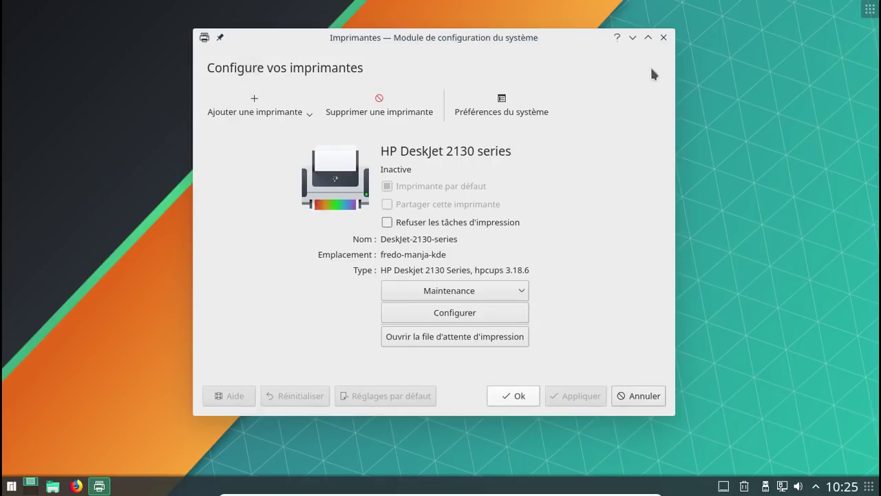
Close the printer configuration and launch the Skanlite scanning application by searching for "ska"
click(664, 37)
key(super)
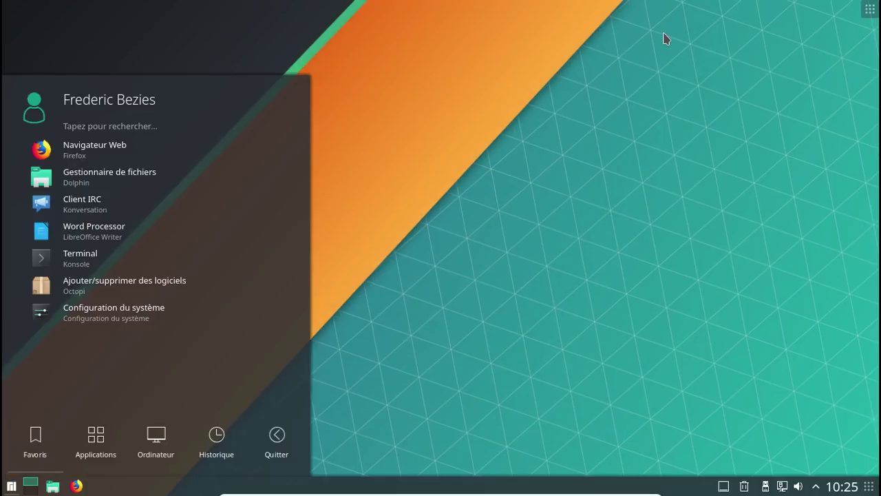
text(ska)
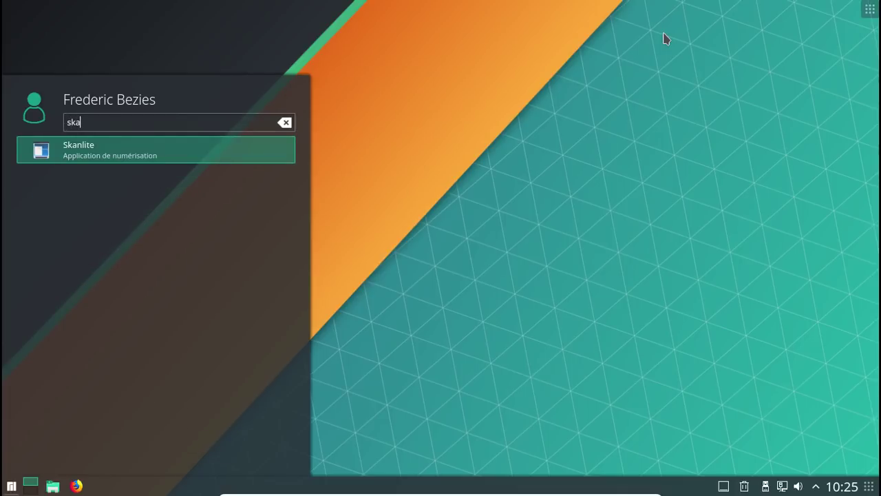
key(Return)
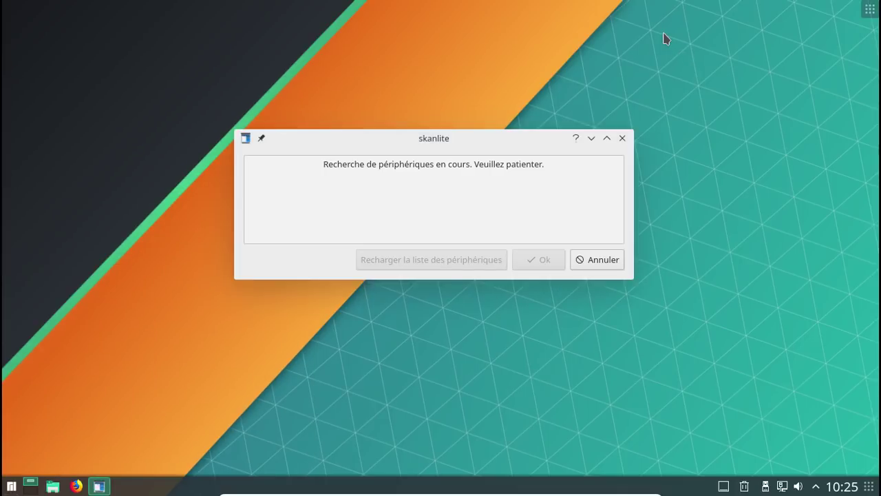